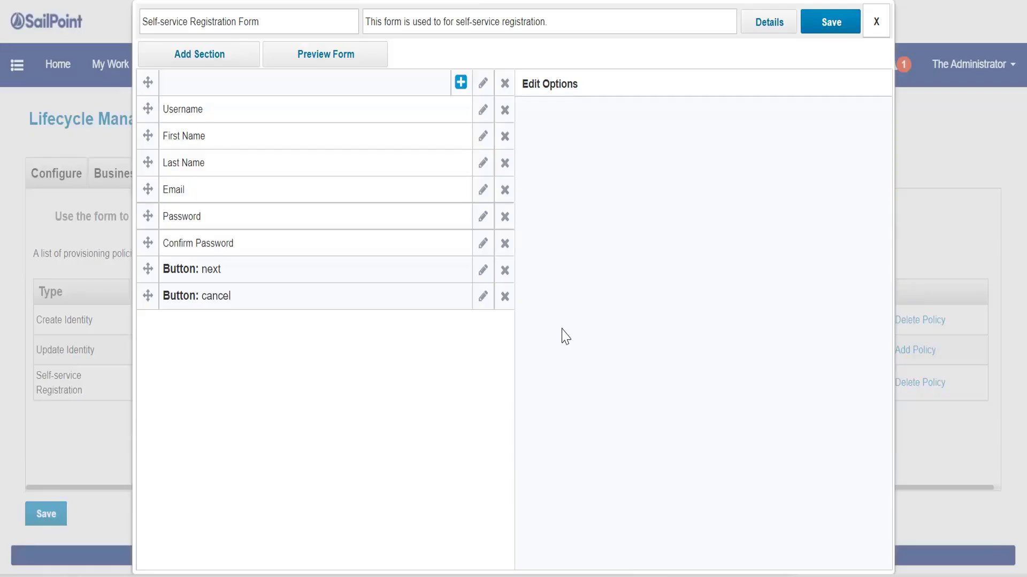
- Close the self-service registration form editor and open the Identity Warehouse
{"action": "left_click", "coordinate": [875, 21]}
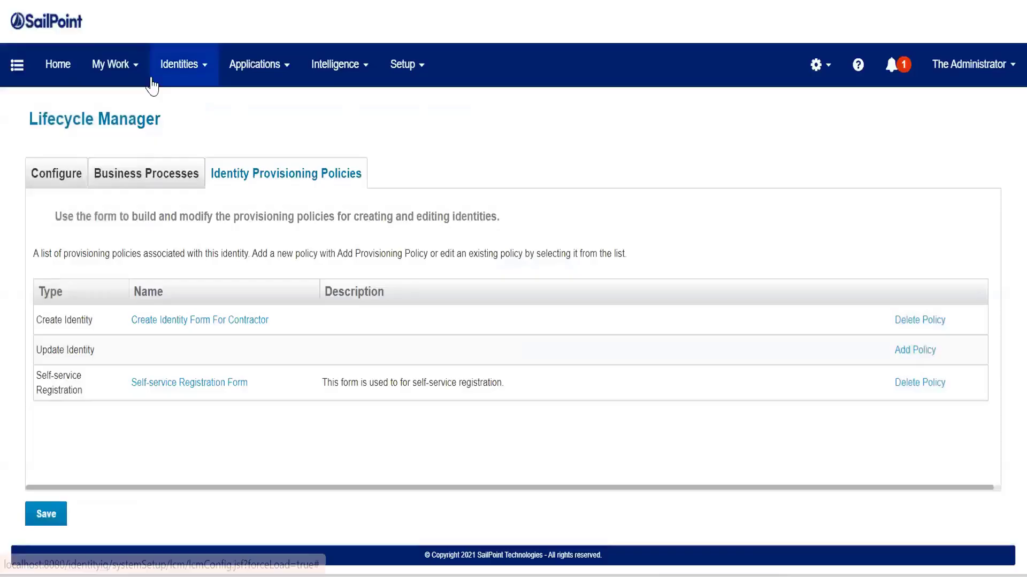
{"action": "left_click", "coordinate": [179, 64]}
{"action": "left_click", "coordinate": [216, 105]}
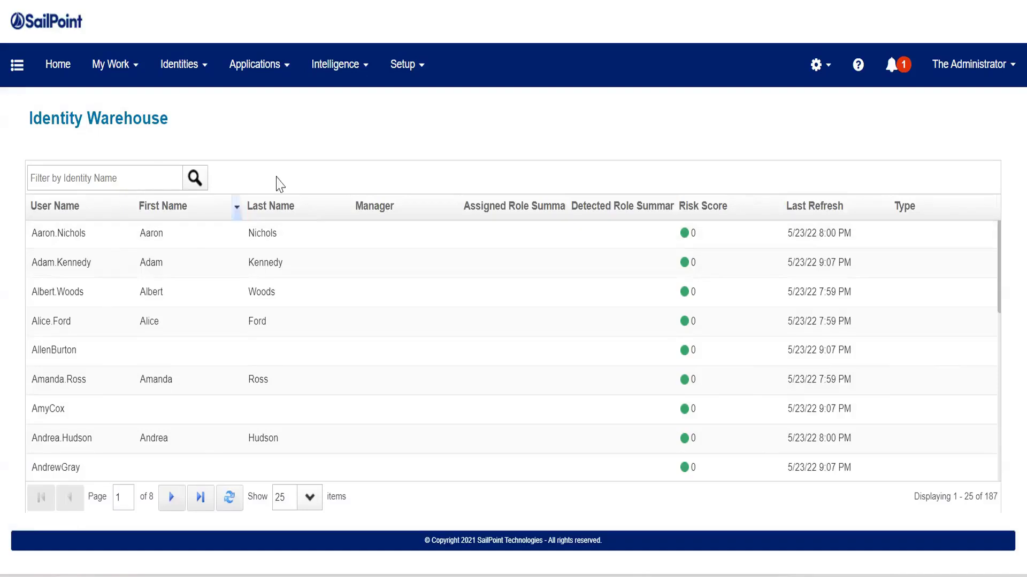
- Browse the quick links menu and its Manage Identity options
{"action": "left_click", "coordinate": [16, 64]}
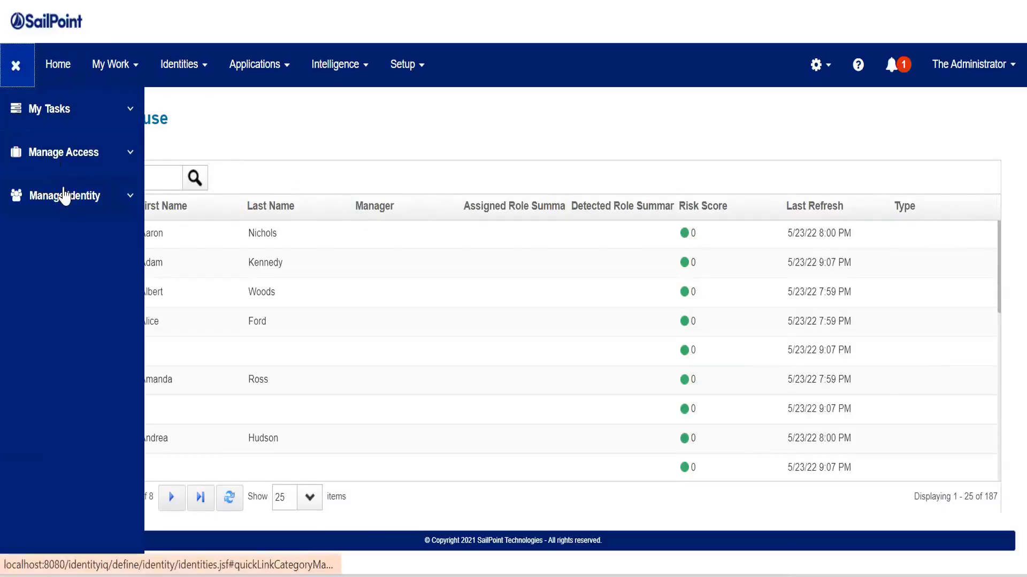
{"action": "left_click", "coordinate": [63, 195]}
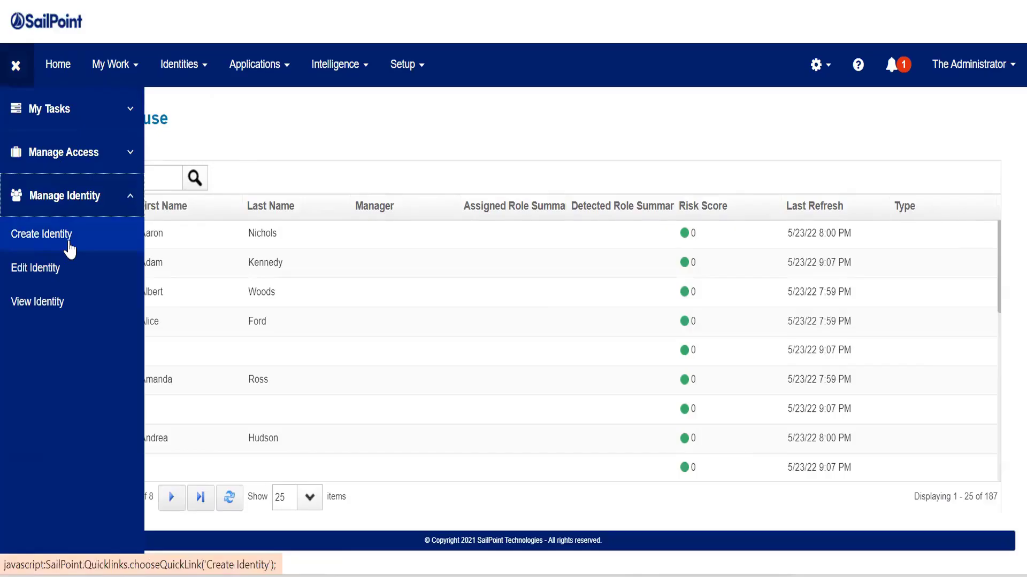
{"action": "left_click", "coordinate": [13, 78]}
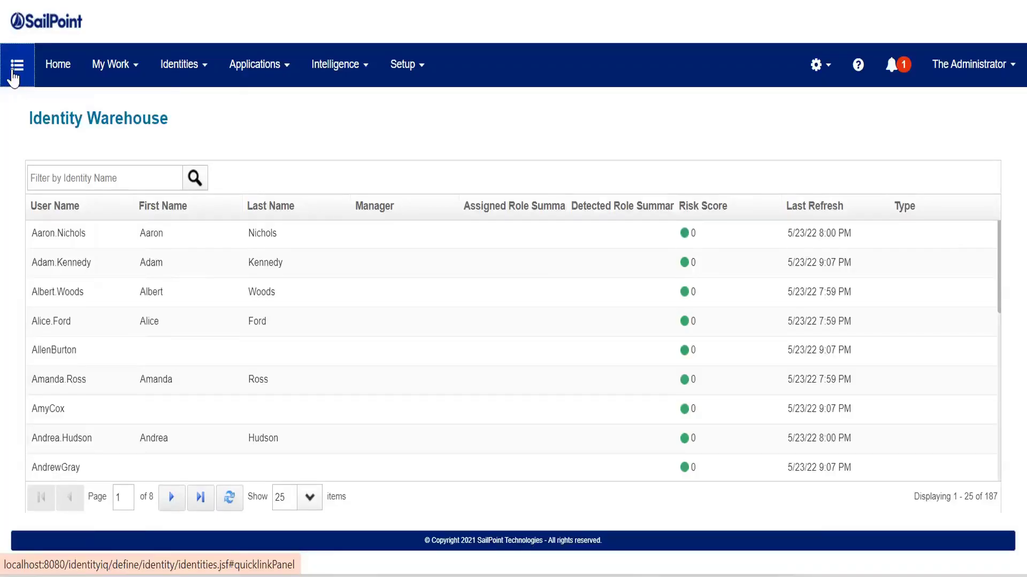
{"action": "left_click", "coordinate": [14, 78]}
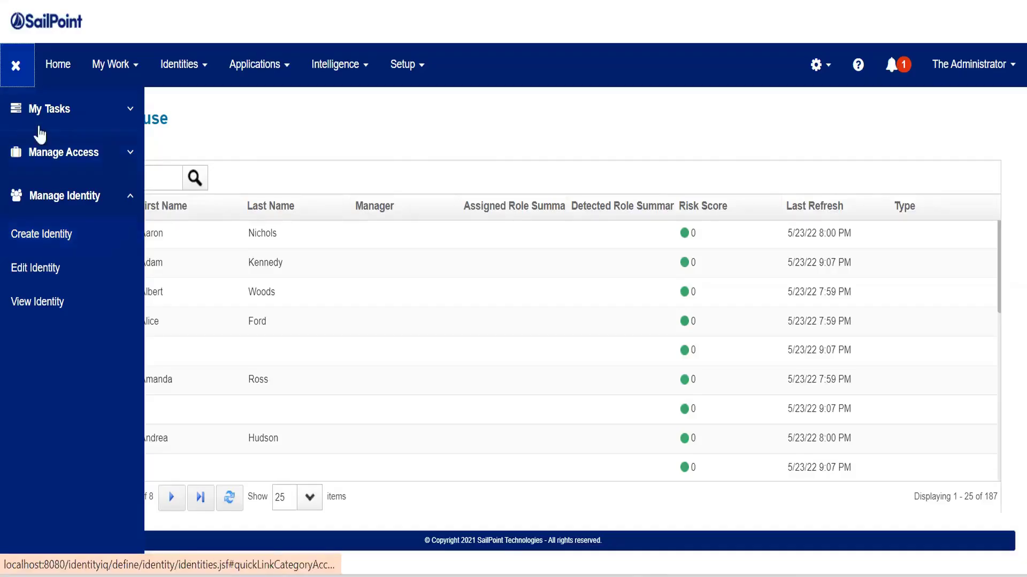
{"action": "left_click", "coordinate": [16, 67]}
- Open the Lifecycle Manager settings at the Identity Provisioning Policies tab
{"action": "mouse_move", "coordinate": [418, 84]}
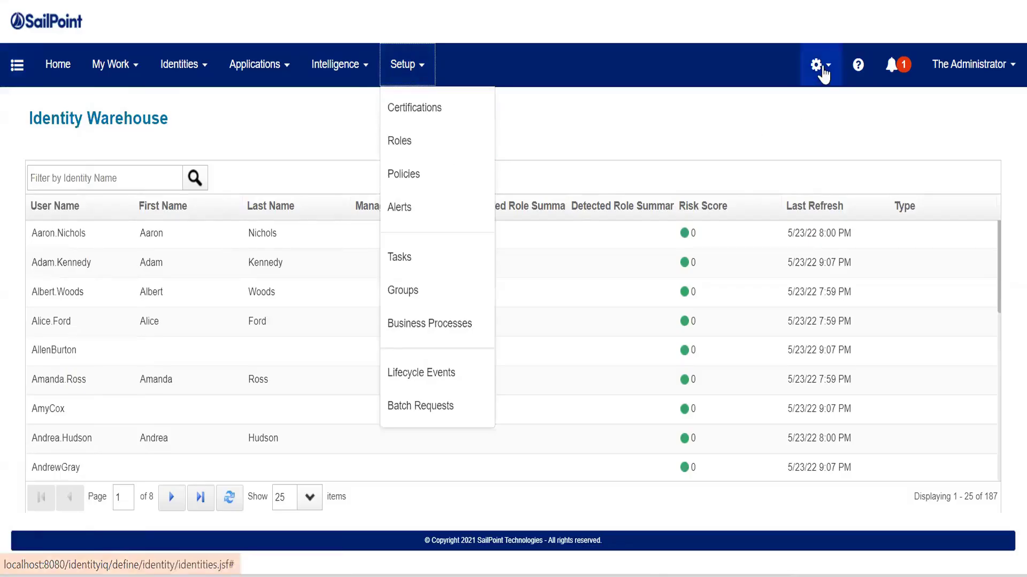
{"action": "mouse_move", "coordinate": [816, 64]}
{"action": "right_click", "coordinate": [767, 152]}
{"action": "left_click", "coordinate": [771, 172]}
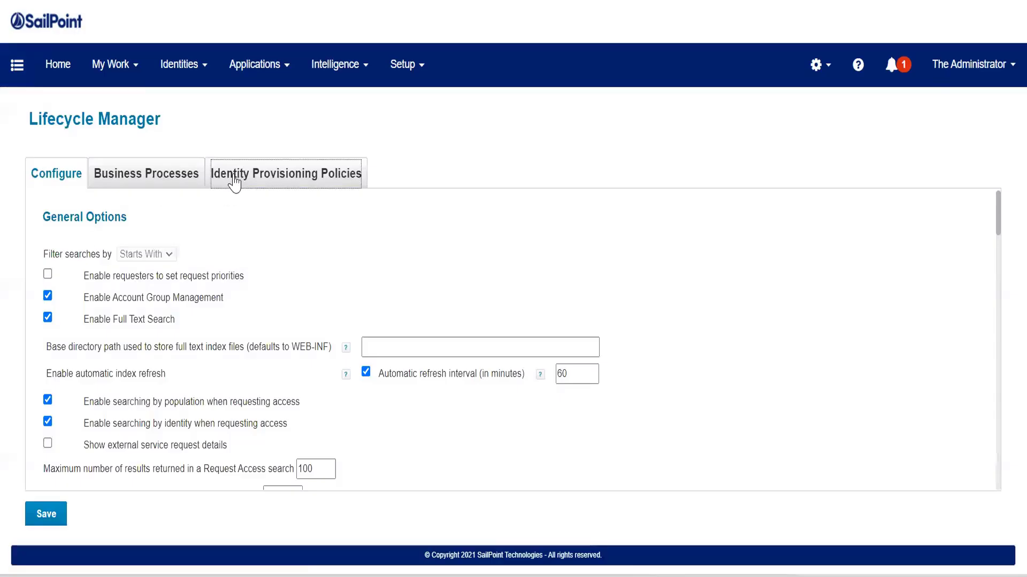
{"action": "left_click", "coordinate": [298, 182]}
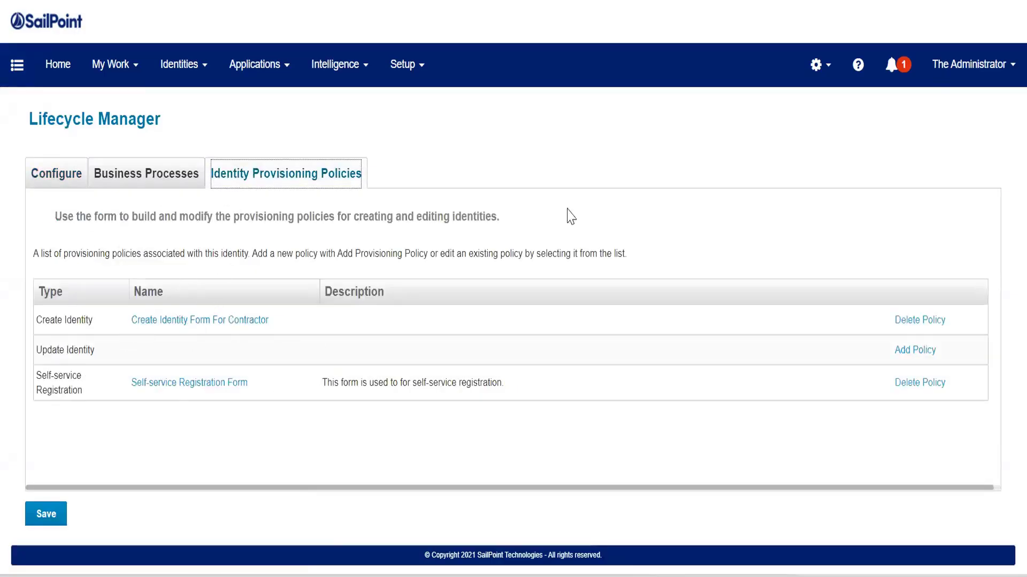
- Open Global Settings and review the Identity Mappings attribute list
{"action": "left_click", "coordinate": [828, 64]}
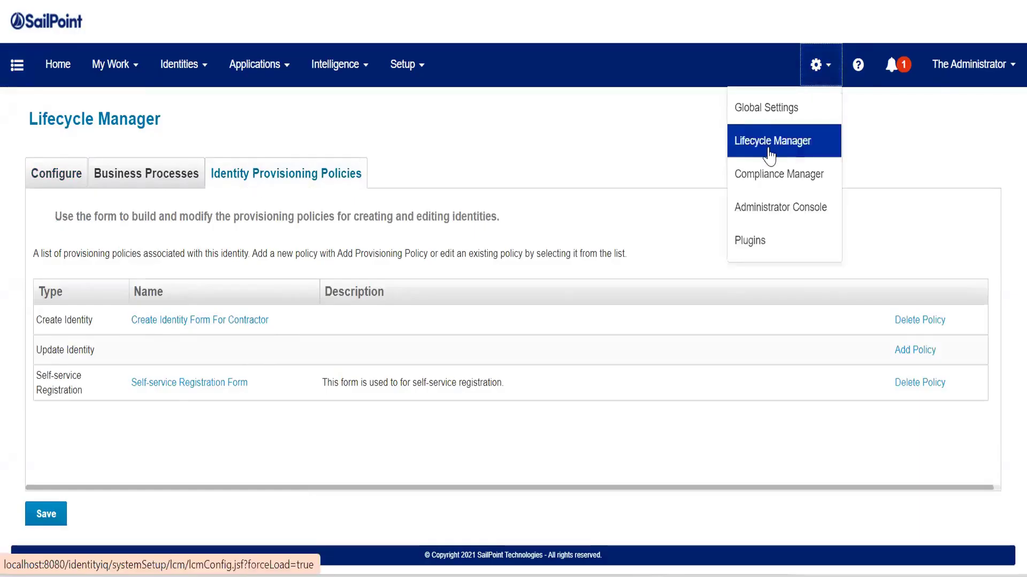
{"action": "right_click", "coordinate": [759, 107]}
{"action": "key", "text": "Escape"}
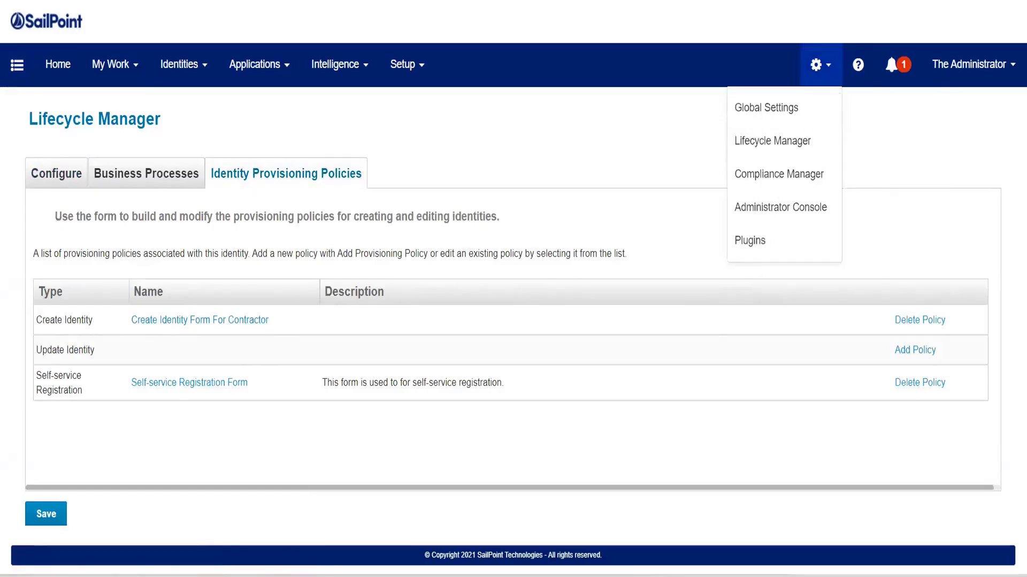
{"action": "left_click", "coordinate": [765, 108]}
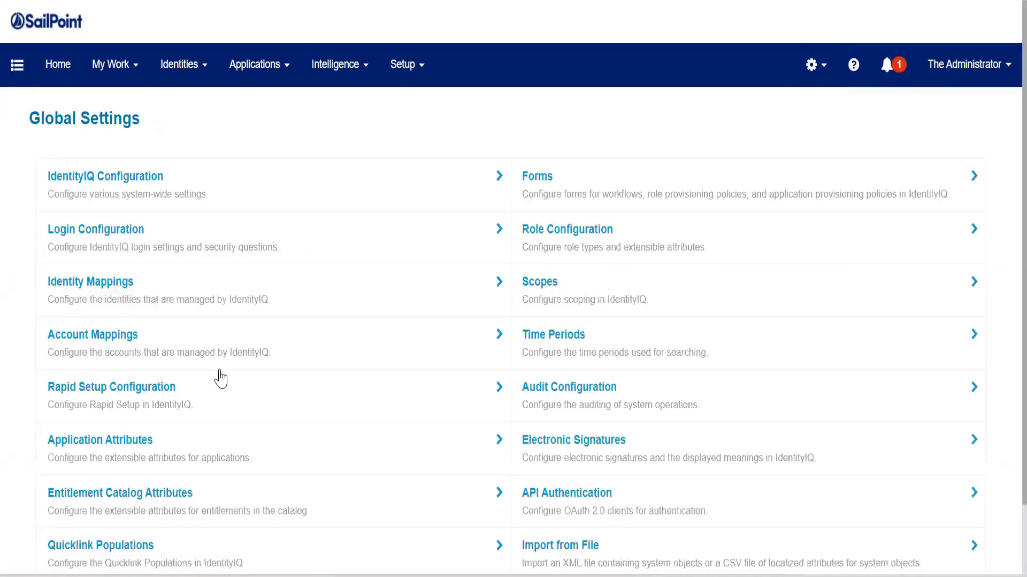
{"action": "left_click", "coordinate": [219, 293]}
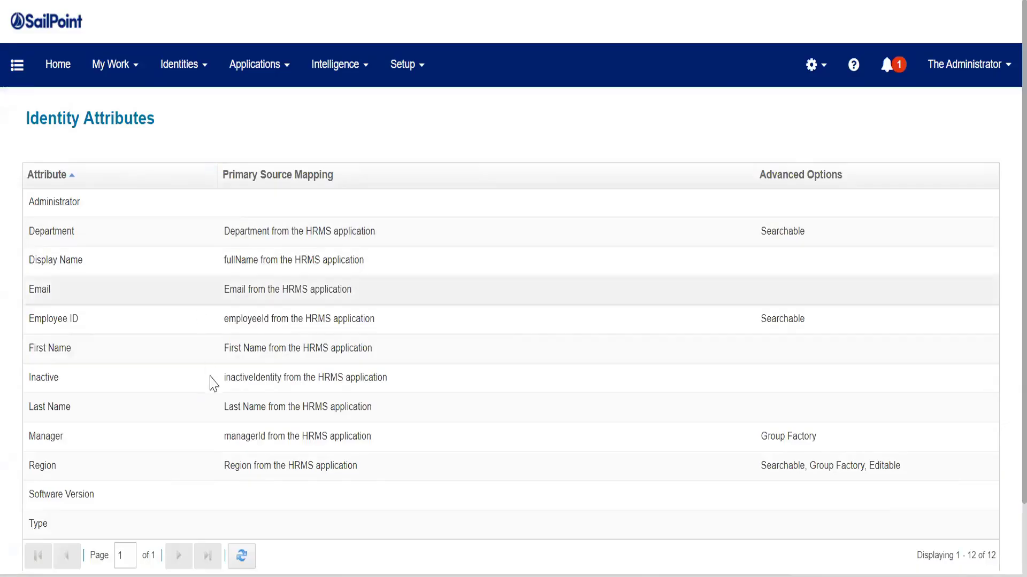
{"action": "scroll", "coordinate": [211, 383], "scroll_direction": "down", "scroll_amount": 3}
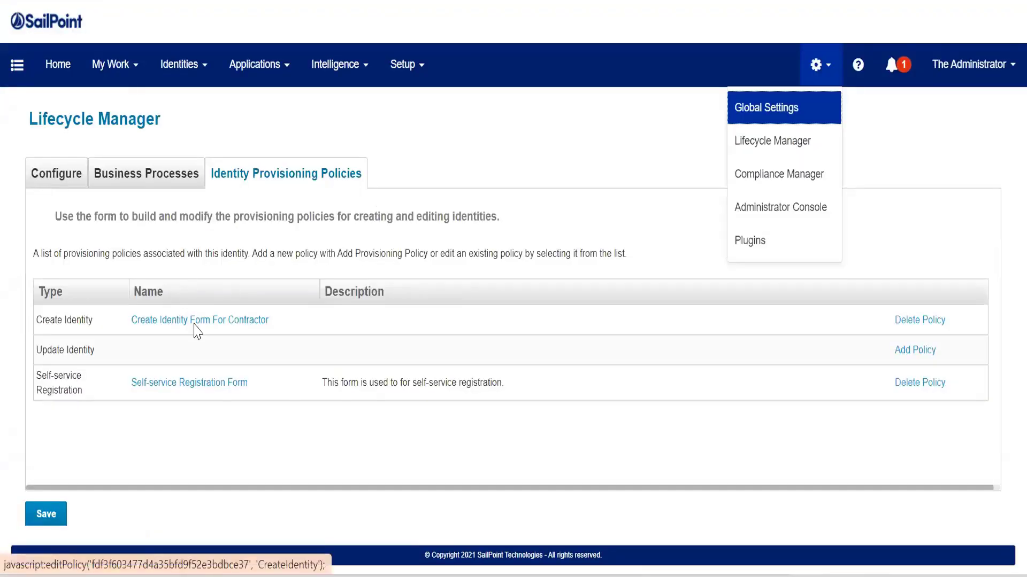
- Delete the Create Identity provisioning policy, confirm the deletion, and save the Lifecycle Manager settings
{"action": "left_click", "coordinate": [920, 320]}
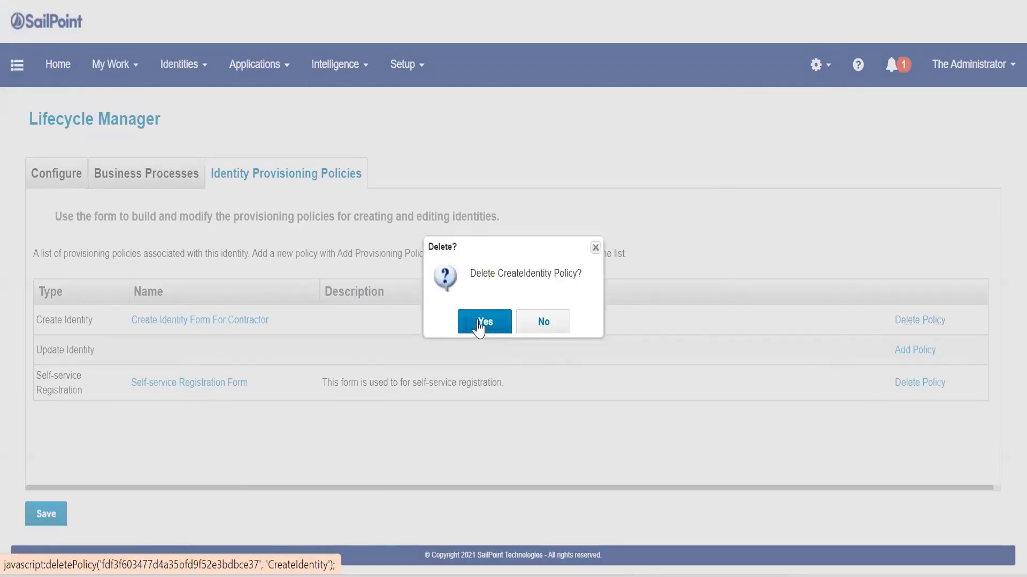
{"action": "left_click", "coordinate": [479, 323]}
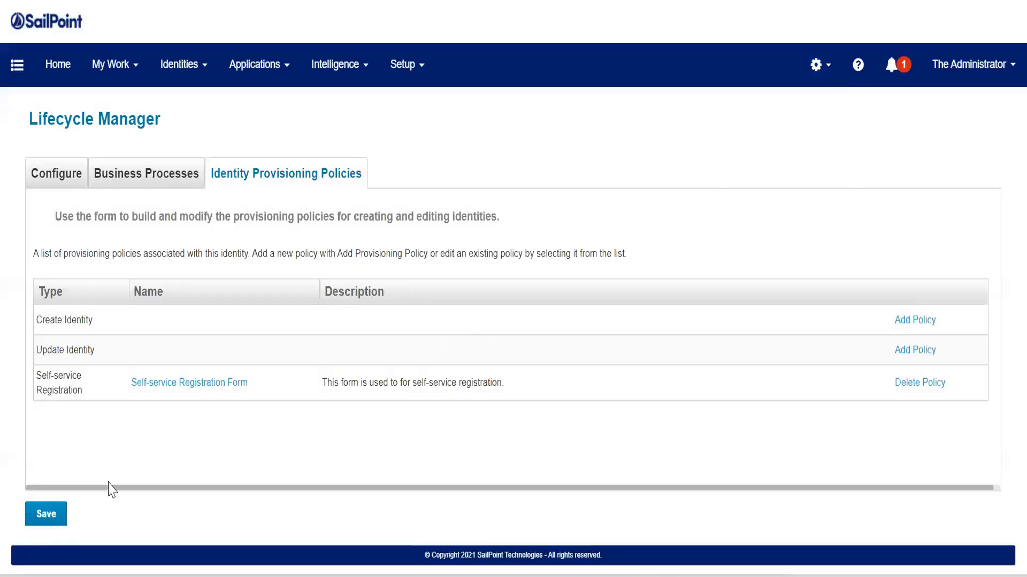
{"action": "left_click", "coordinate": [51, 522]}
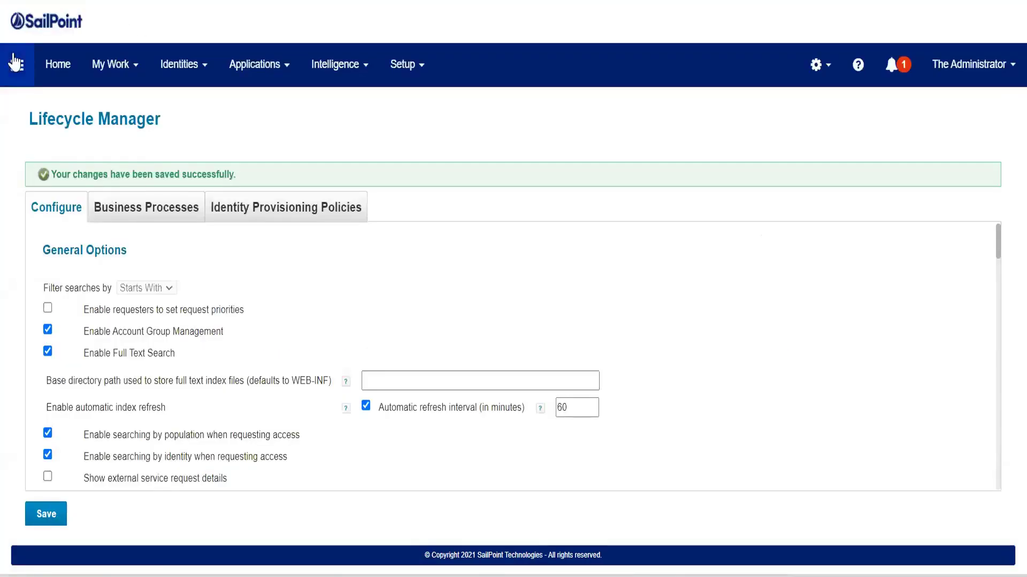
- Open the Create Identity quick link and review its form fields without submitting
{"action": "left_click", "coordinate": [15, 65]}
{"action": "left_click", "coordinate": [34, 194]}
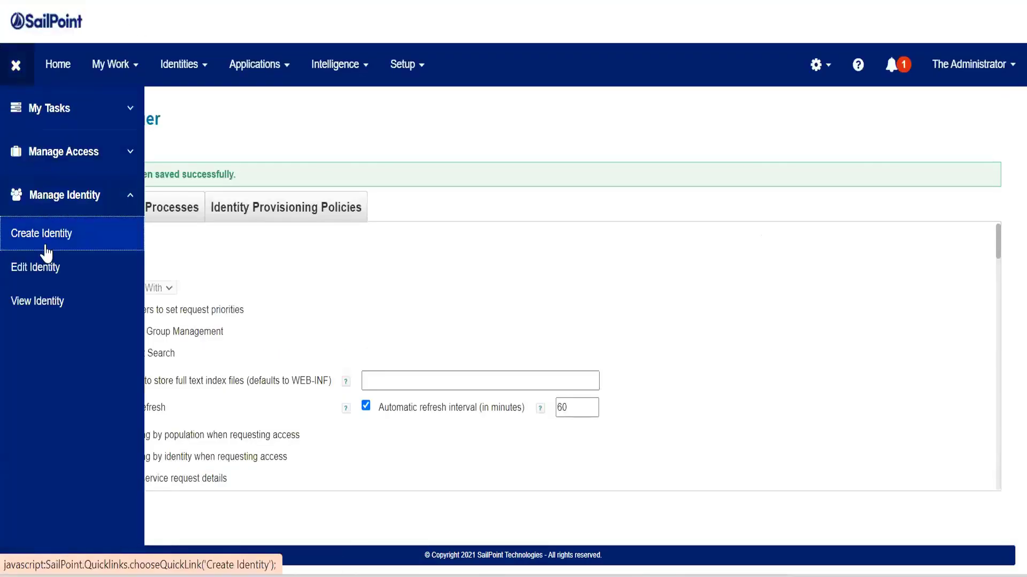
{"action": "left_click", "coordinate": [46, 249]}
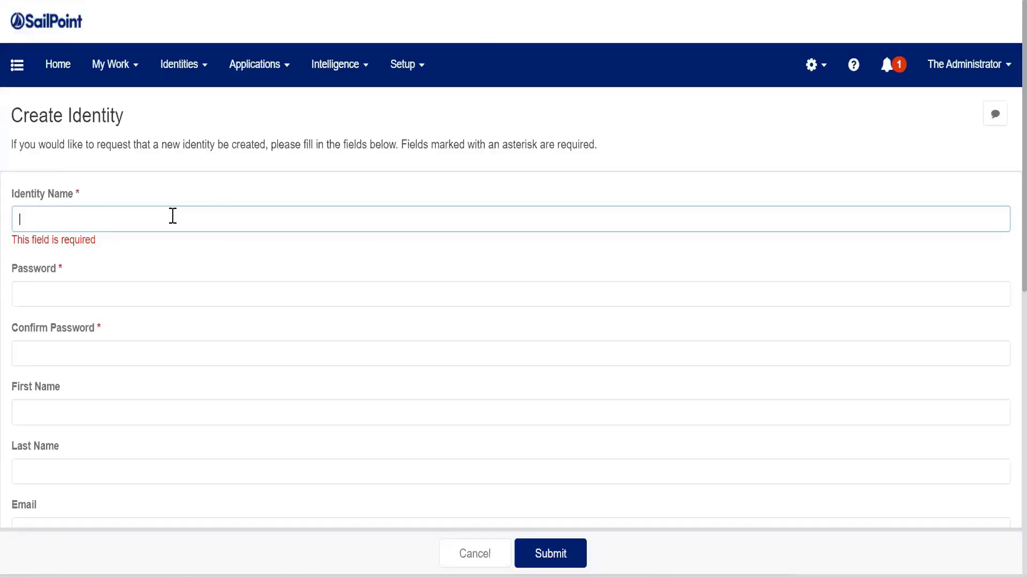
{"action": "scroll", "coordinate": [50, 197], "scroll_direction": "down", "scroll_amount": 2}
{"action": "scroll", "coordinate": [51, 235], "scroll_direction": "down", "scroll_amount": 3}
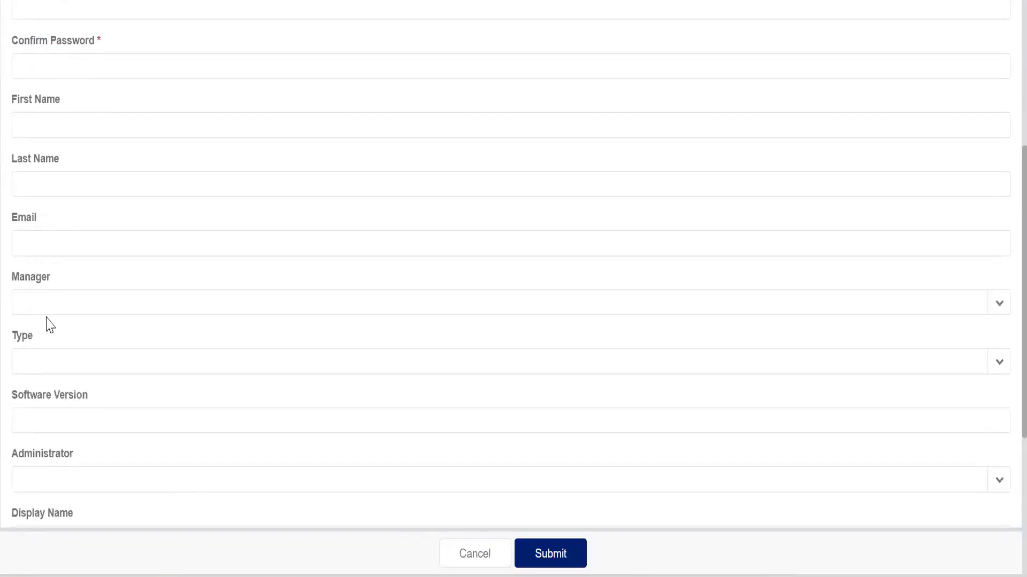
{"action": "left_click", "coordinate": [43, 300]}
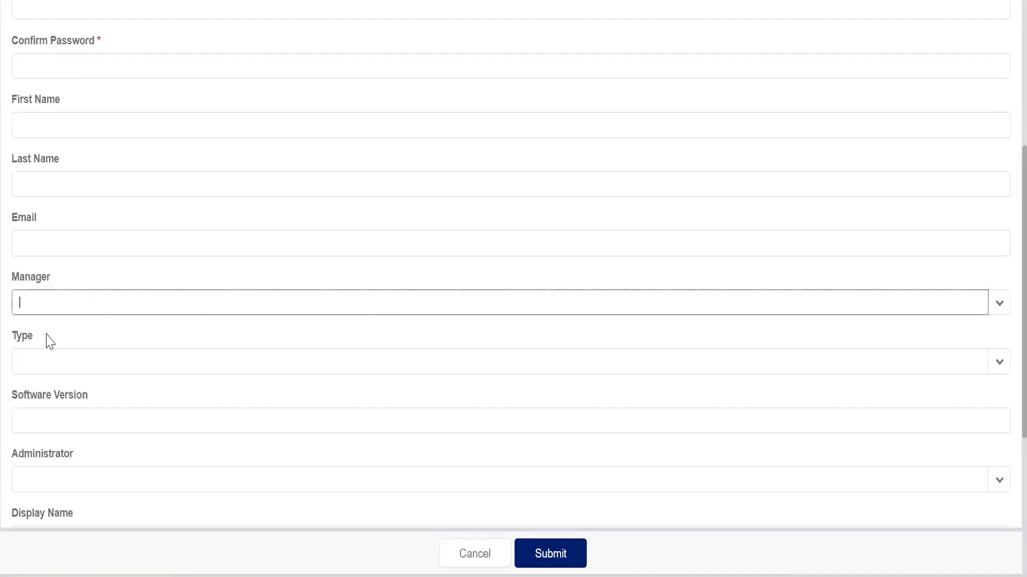
{"action": "left_click", "coordinate": [46, 348]}
{"action": "scroll", "coordinate": [50, 300], "scroll_direction": "down", "scroll_amount": 2}
{"action": "left_click", "coordinate": [51, 323]}
{"action": "left_click", "coordinate": [54, 385]}
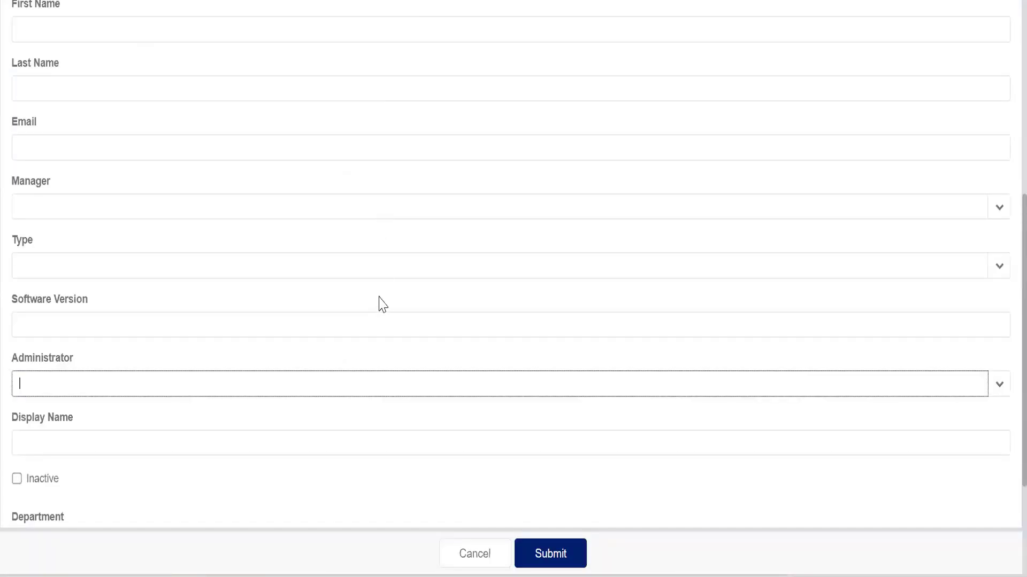
{"action": "scroll", "coordinate": [381, 306], "scroll_direction": "down", "scroll_amount": 3}
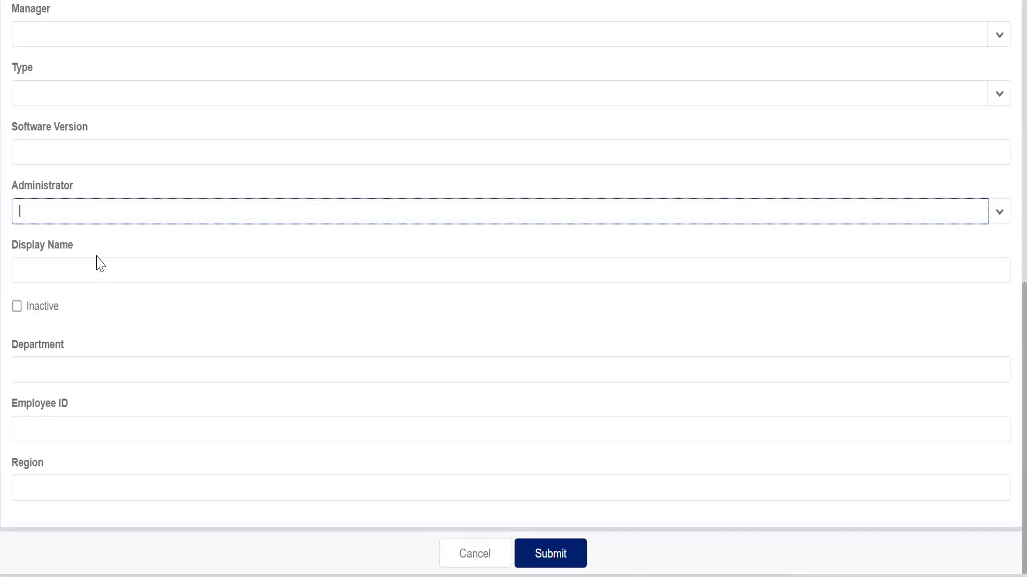
{"action": "left_click", "coordinate": [505, 553]}
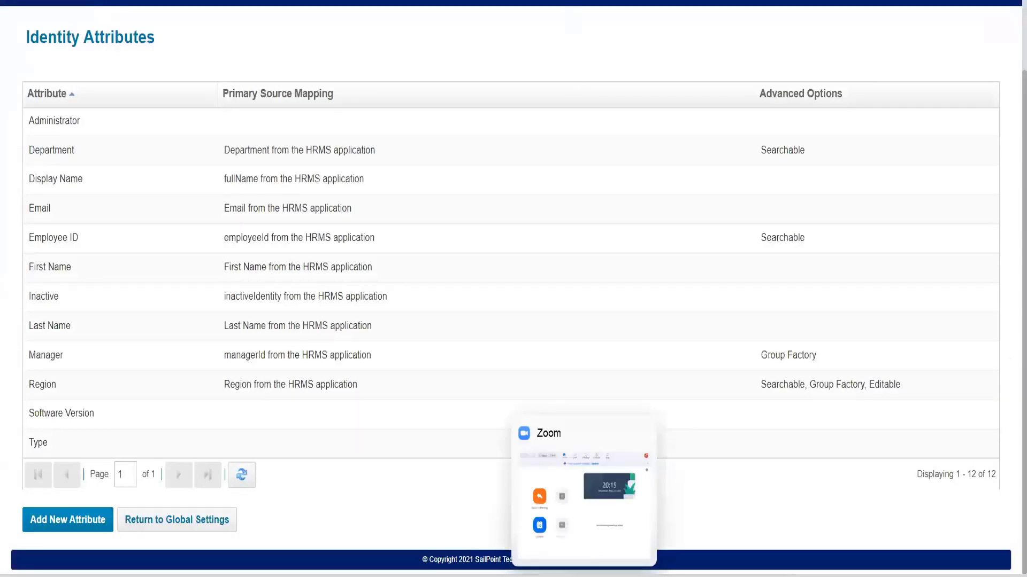
- Open Audit Configuration from Global Settings and enable auditing of the Login, Logout and Login Failure actions
{"action": "scroll", "coordinate": [373, 290], "scroll_direction": "up", "scroll_amount": 2}
{"action": "left_click", "coordinate": [47, 59]}
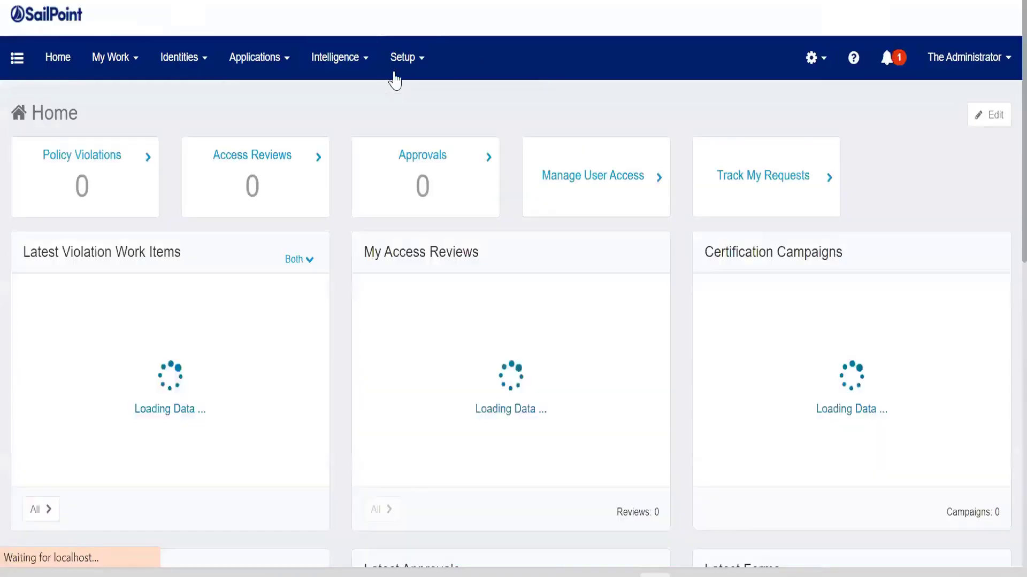
{"action": "left_click", "coordinate": [814, 57]}
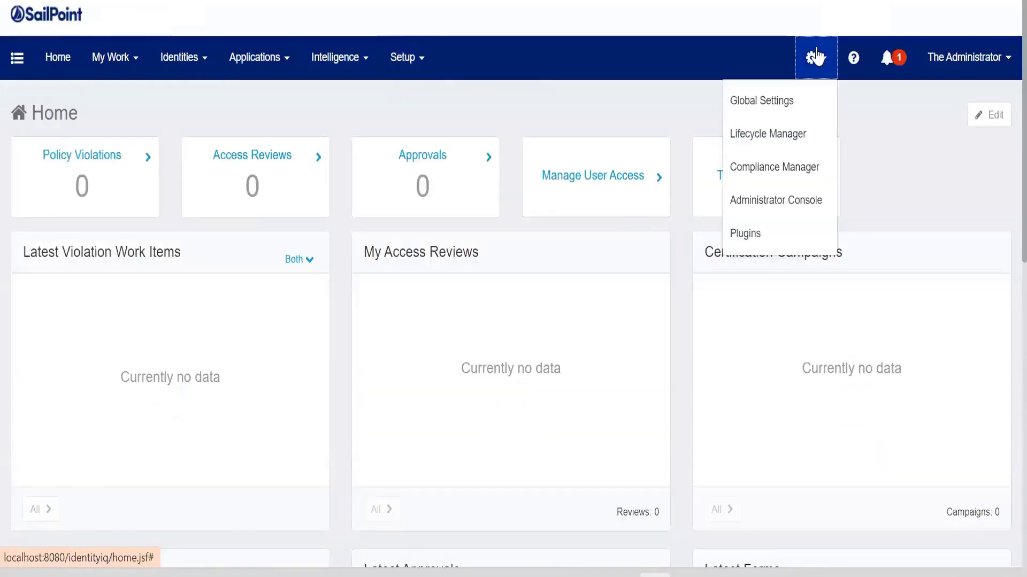
{"action": "left_click", "coordinate": [808, 102]}
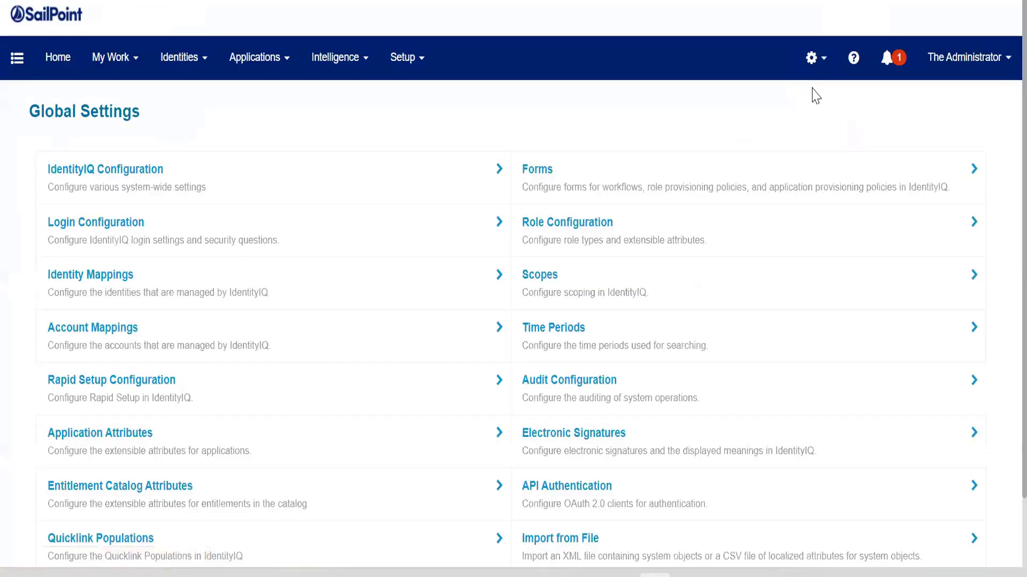
{"action": "scroll", "coordinate": [814, 96], "scroll_direction": "down", "scroll_amount": 2}
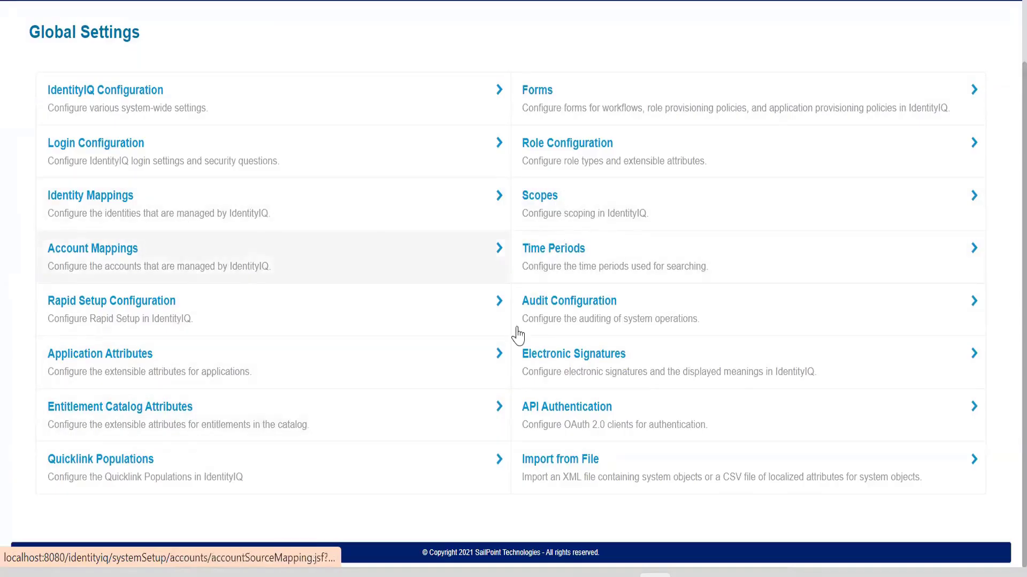
{"action": "left_click", "coordinate": [556, 308]}
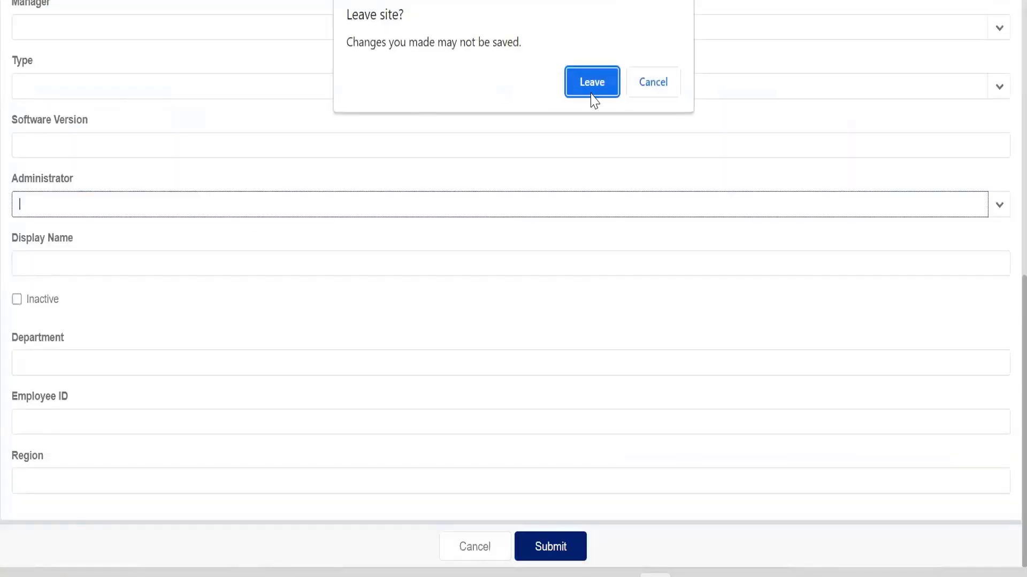
{"action": "left_click", "coordinate": [592, 83]}
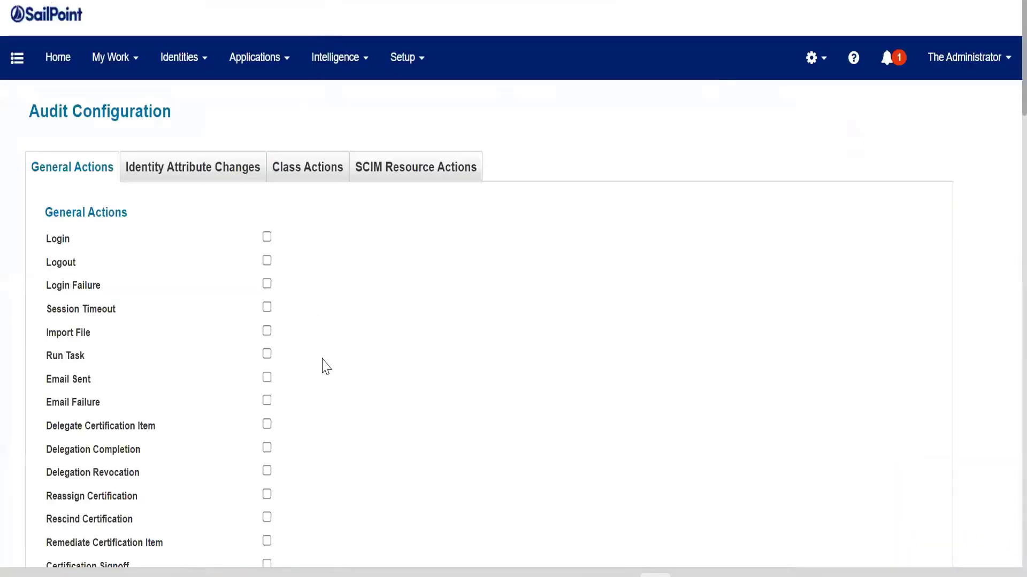
{"action": "scroll", "coordinate": [326, 367], "scroll_direction": "down", "scroll_amount": 7}
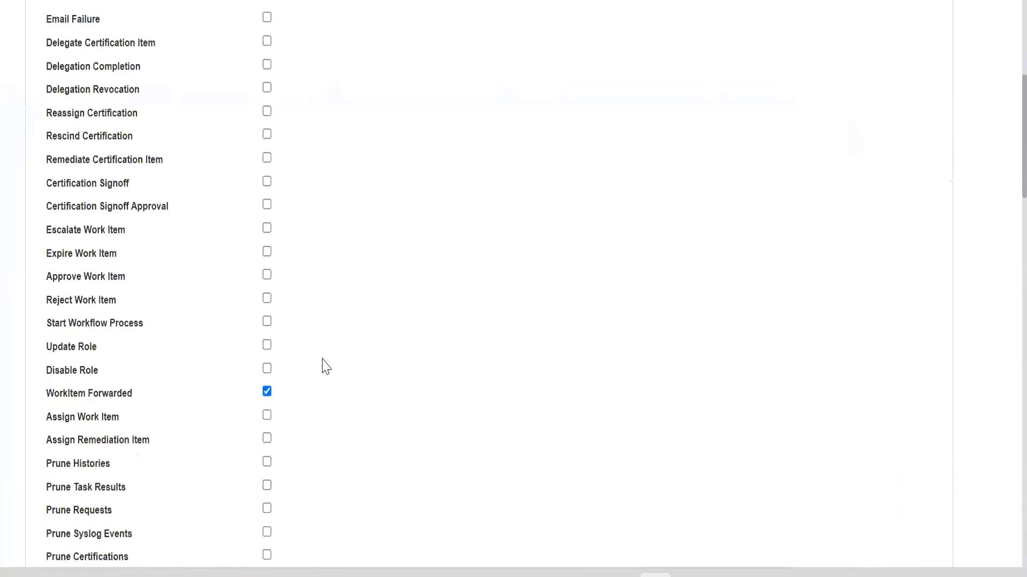
{"action": "scroll", "coordinate": [325, 367], "scroll_direction": "down", "scroll_amount": 9}
{"action": "scroll", "coordinate": [323, 365], "scroll_direction": "up", "scroll_amount": 16}
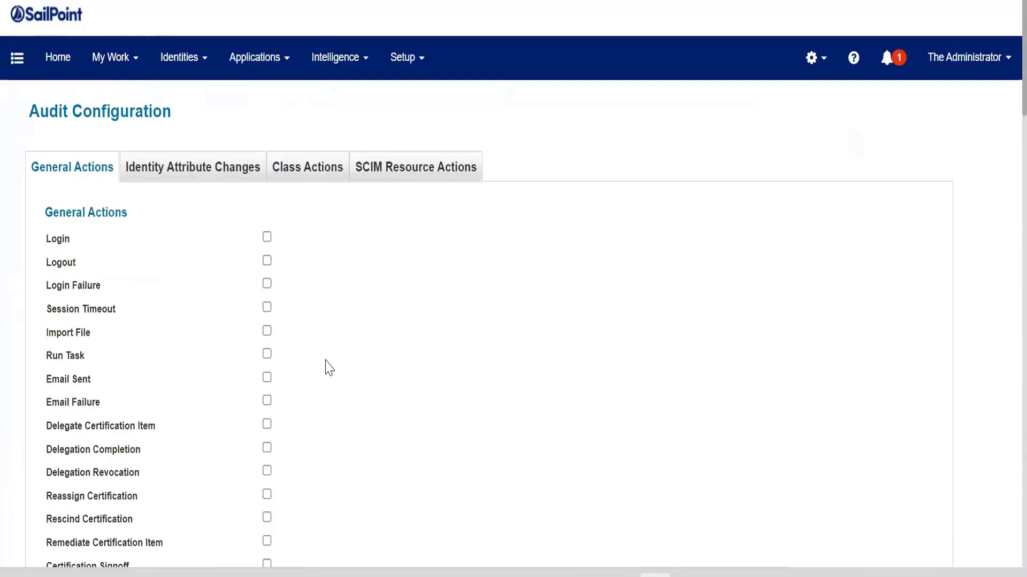
{"action": "left_click", "coordinate": [270, 238]}
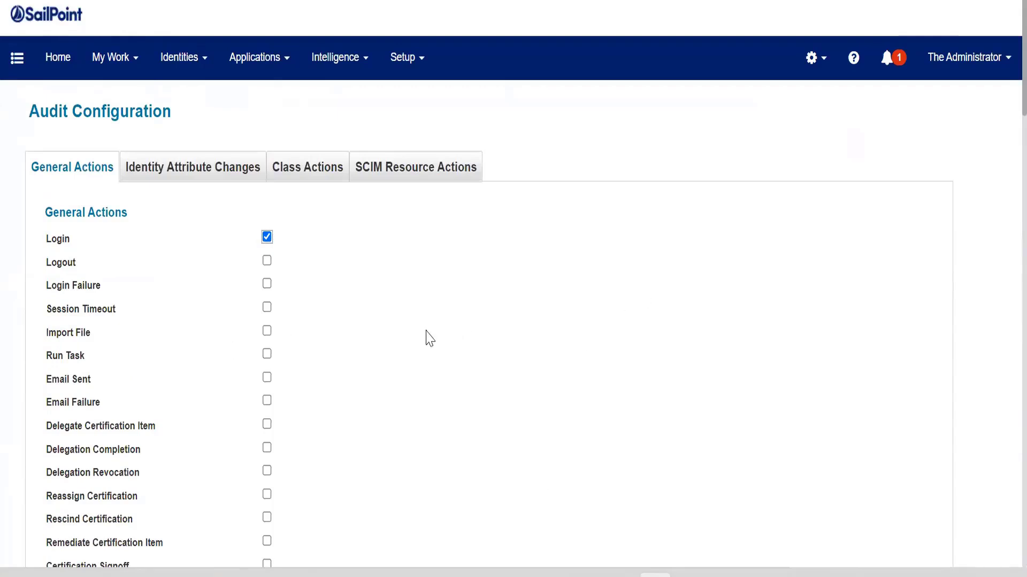
{"action": "left_click", "coordinate": [270, 262]}
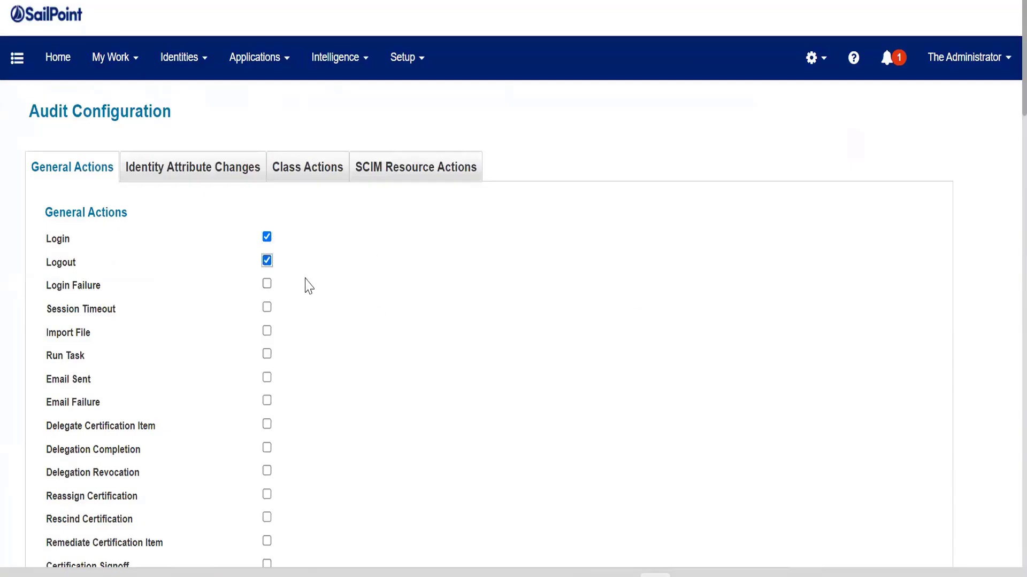
{"action": "left_click", "coordinate": [267, 284]}
{"action": "left_click_drag", "start_coordinate": [46, 239], "coordinate": [87, 286]}
{"action": "scroll", "coordinate": [129, 364], "scroll_direction": "down", "scroll_amount": 20}
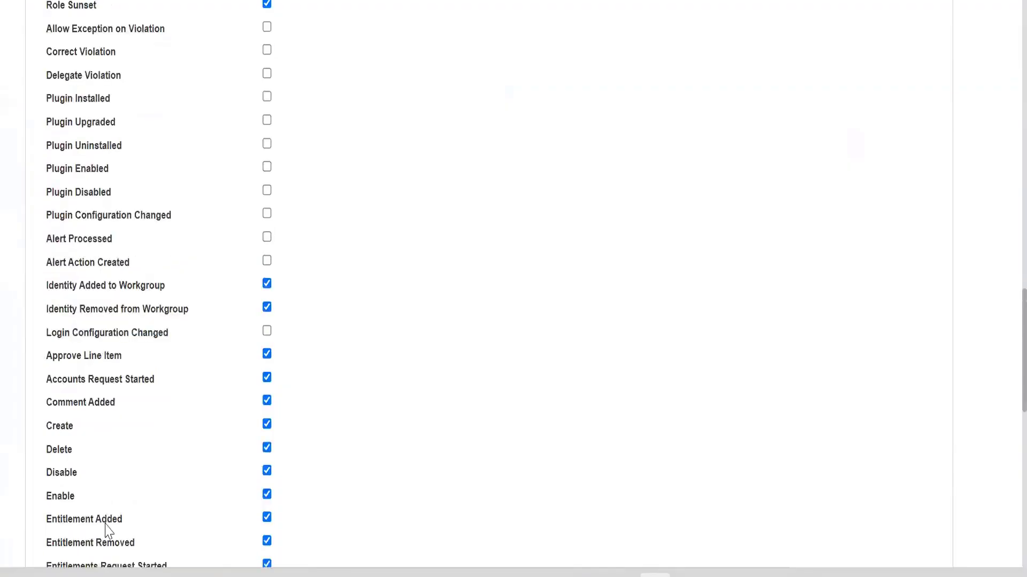
- Save the audit configuration changes
{"action": "scroll", "coordinate": [107, 529], "scroll_direction": "down", "scroll_amount": 15}
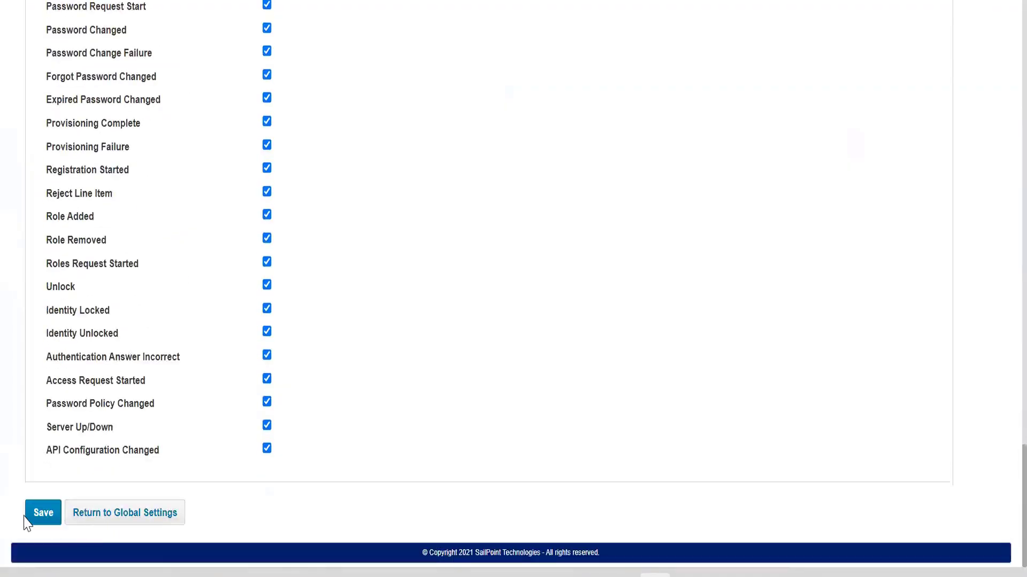
{"action": "left_click", "coordinate": [38, 515]}
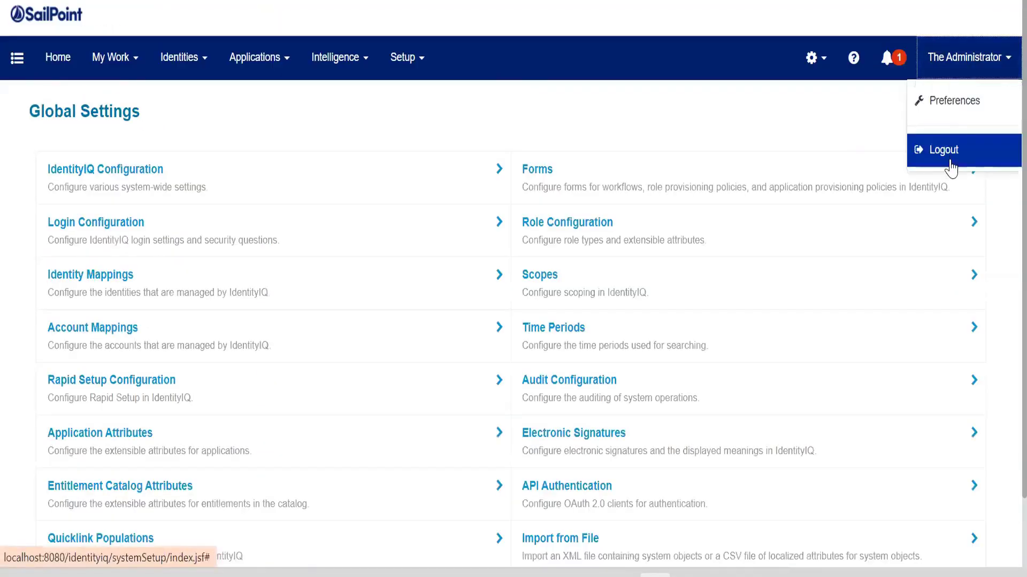
- Log out and sign back in, entering the administrator username and account password
{"action": "type", "text": "spadmi"}
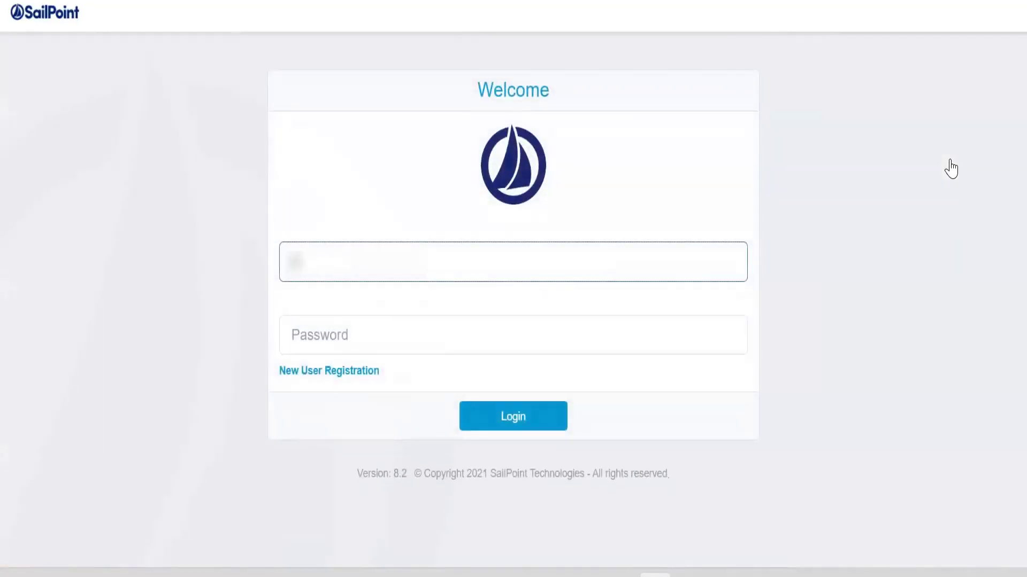
{"action": "key", "text": "Tab"}
{"action": "type", "text": "admin"}
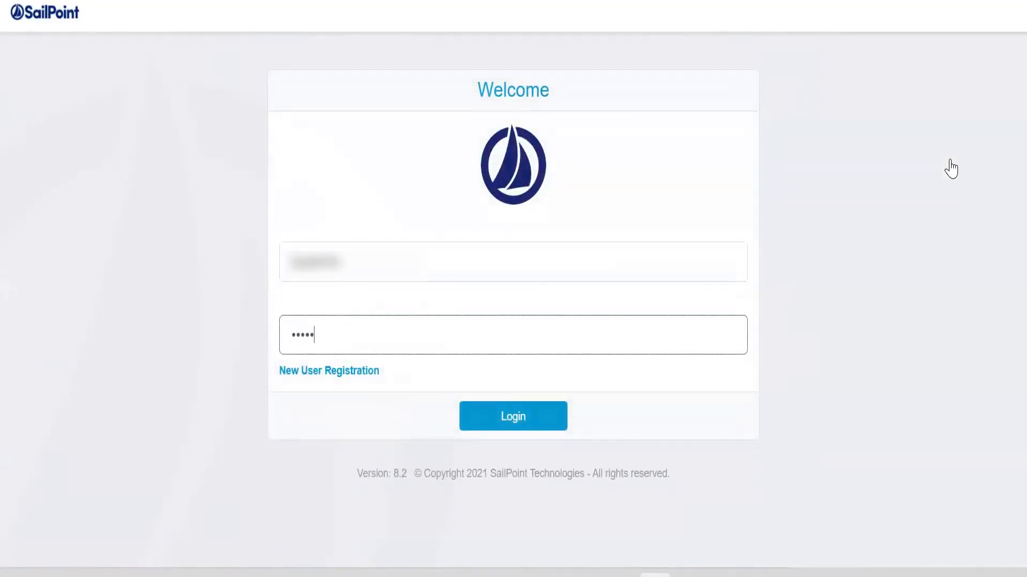
{"action": "key", "text": "Return"}
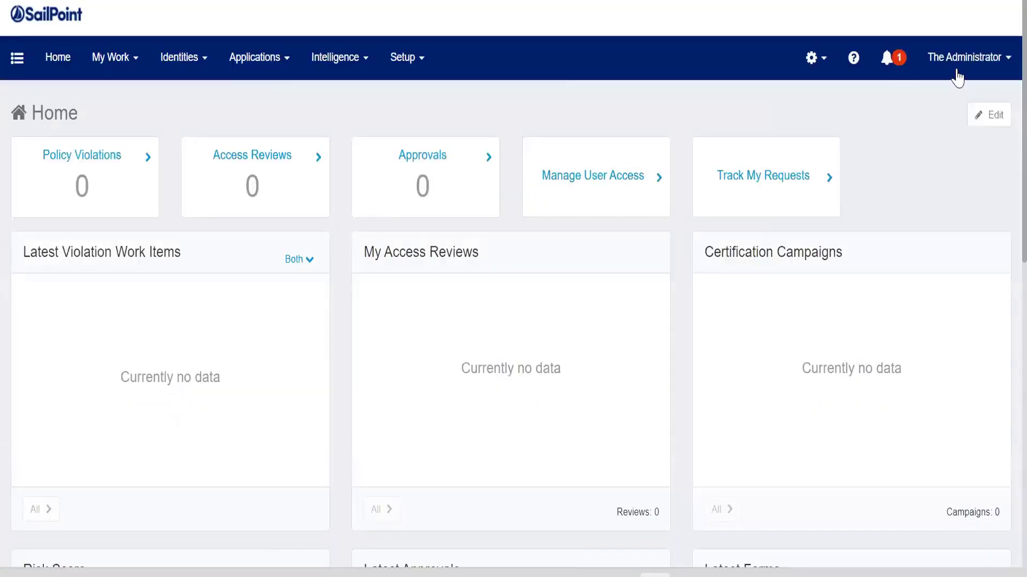
- Log out again and sign in with a test username, entering and correcting the account password
{"action": "left_click", "coordinate": [957, 70]}
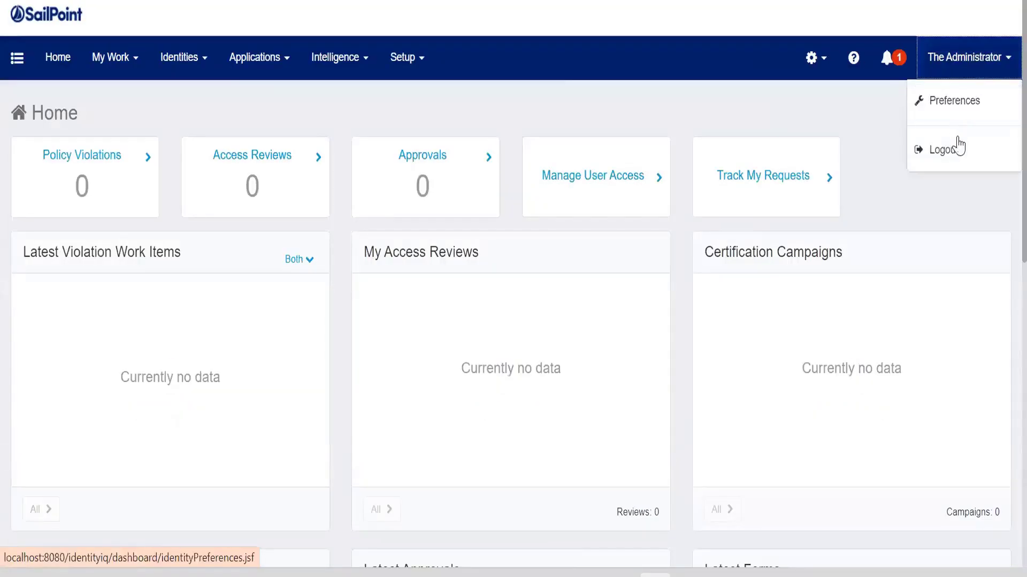
{"action": "left_click", "coordinate": [958, 141]}
{"action": "double_click", "coordinate": [339, 268]}
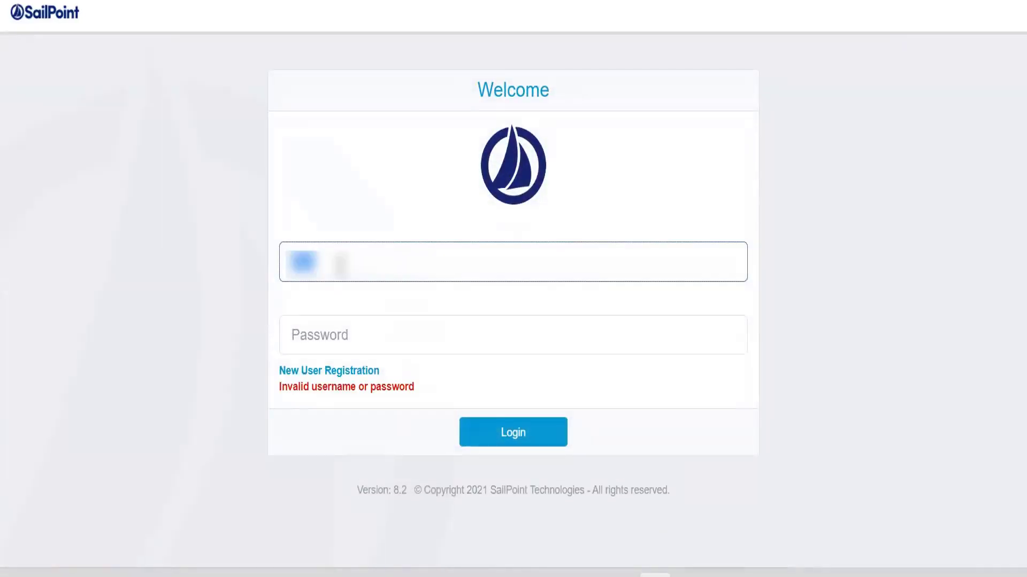
{"action": "type", "text": "testing"}
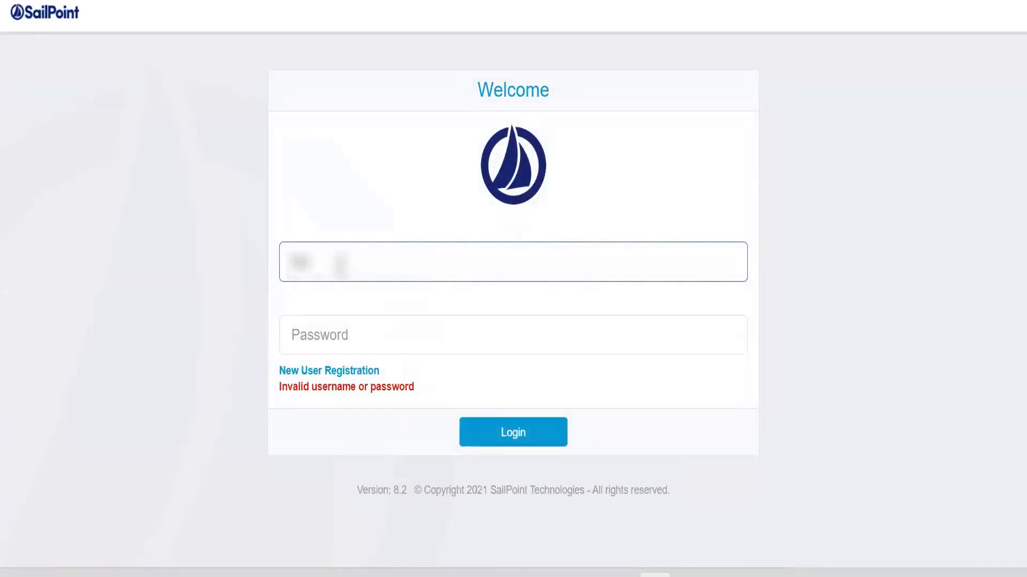
{"action": "key", "text": "Tab"}
{"action": "type", "text": "adm"}
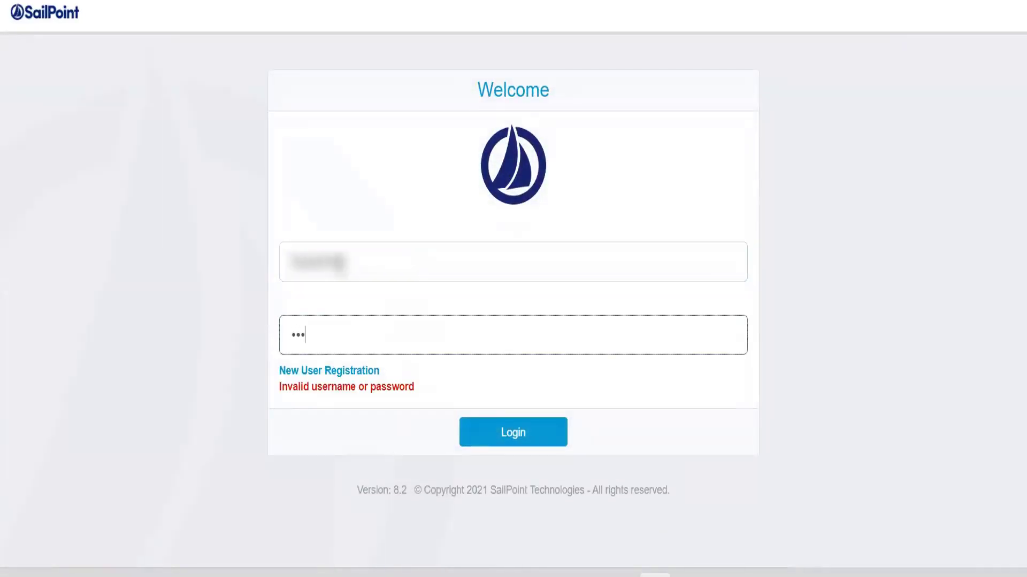
{"action": "key", "text": "BackSpace"}
{"action": "key", "text": "BackSpace"}
{"action": "type", "text": "dmin"}
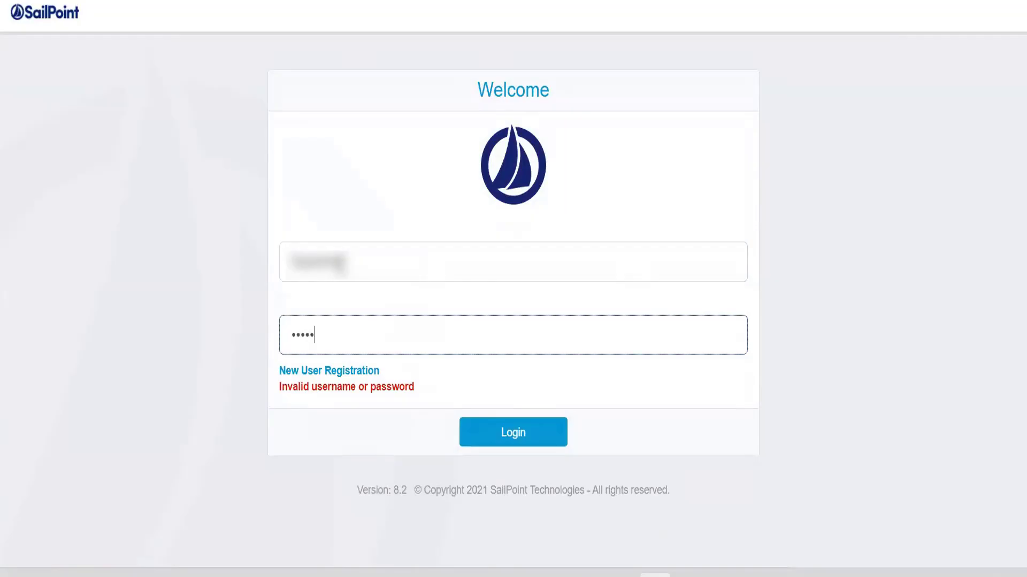
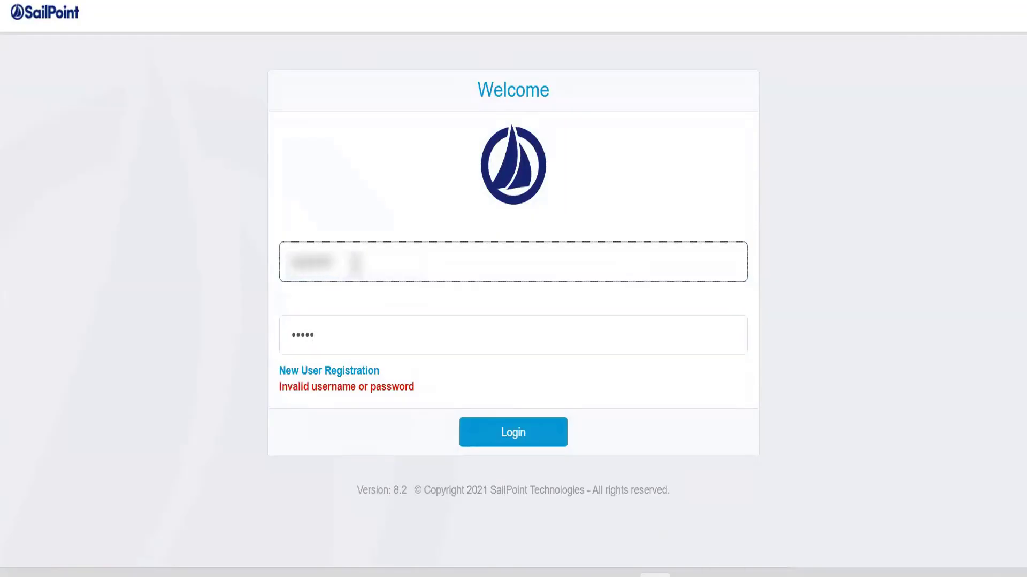
- Submit the login and open Advanced Analytics from the Intelligence menu
{"action": "key", "text": "Return"}
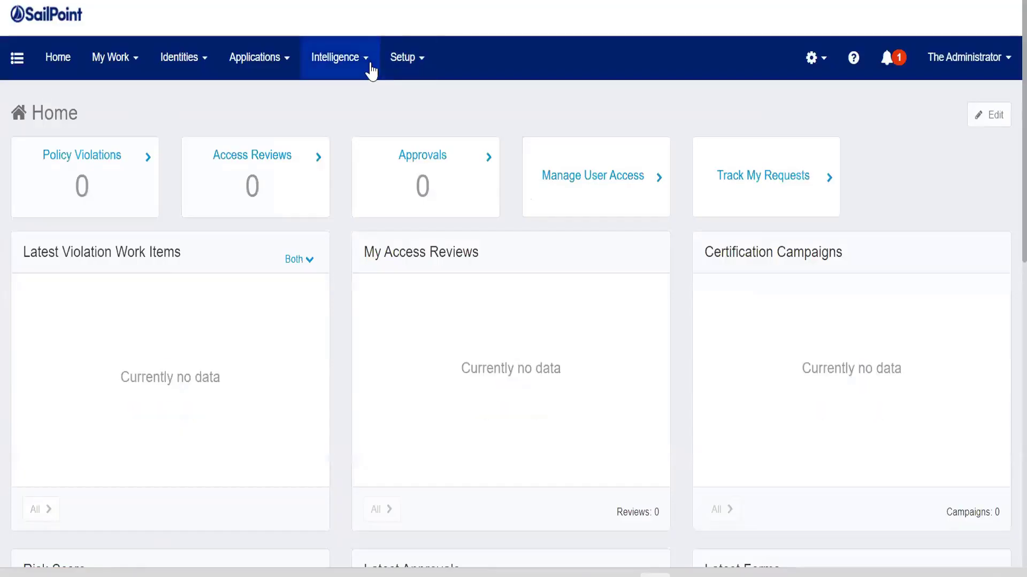
{"action": "left_click", "coordinate": [370, 66]}
{"action": "left_click", "coordinate": [356, 107]}
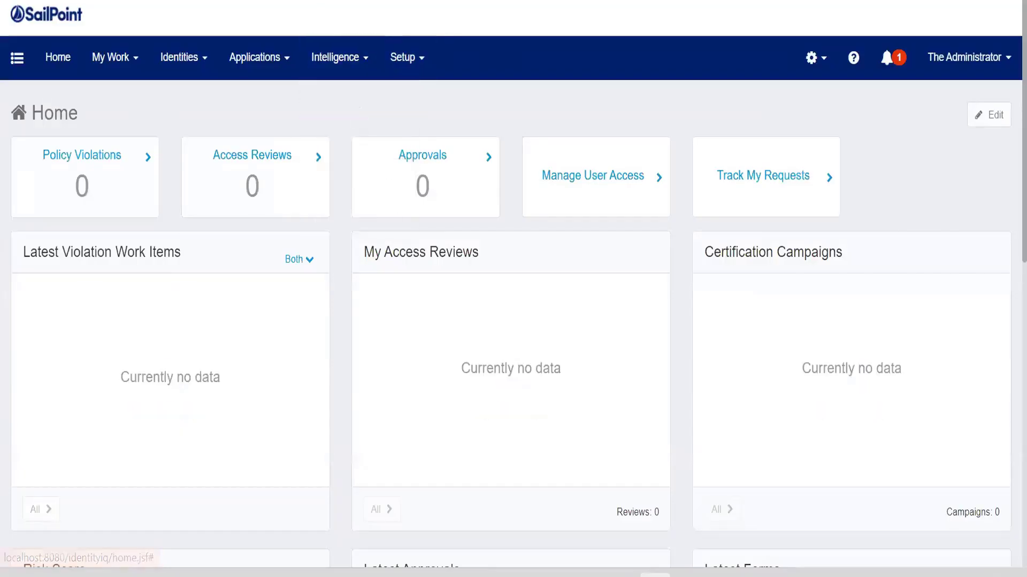
{"action": "scroll", "coordinate": [548, 329], "scroll_direction": "down", "scroll_amount": 2}
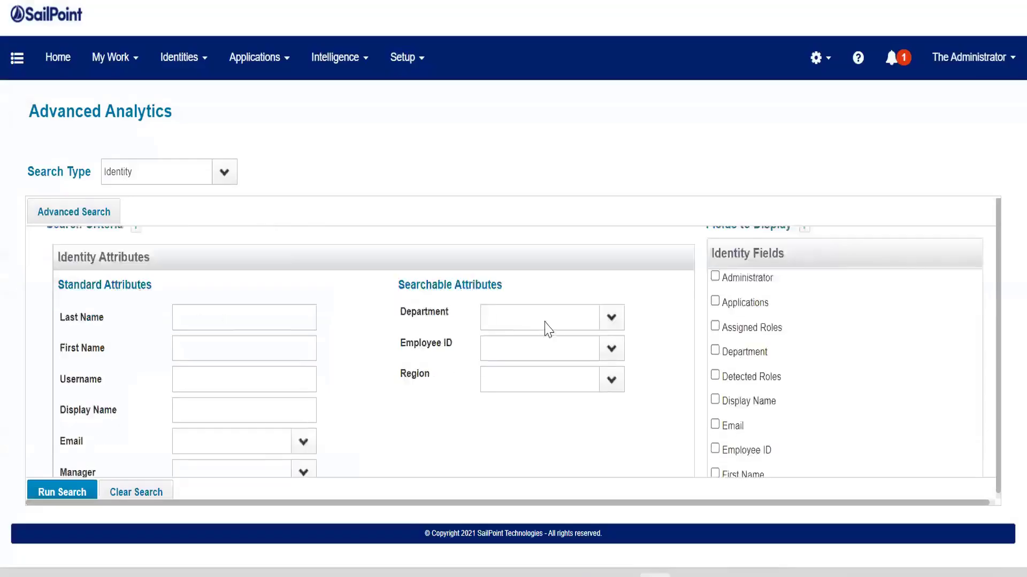
{"action": "scroll", "coordinate": [397, 385], "scroll_direction": "down", "scroll_amount": 10}
{"action": "scroll", "coordinate": [360, 438], "scroll_direction": "up", "scroll_amount": 6}
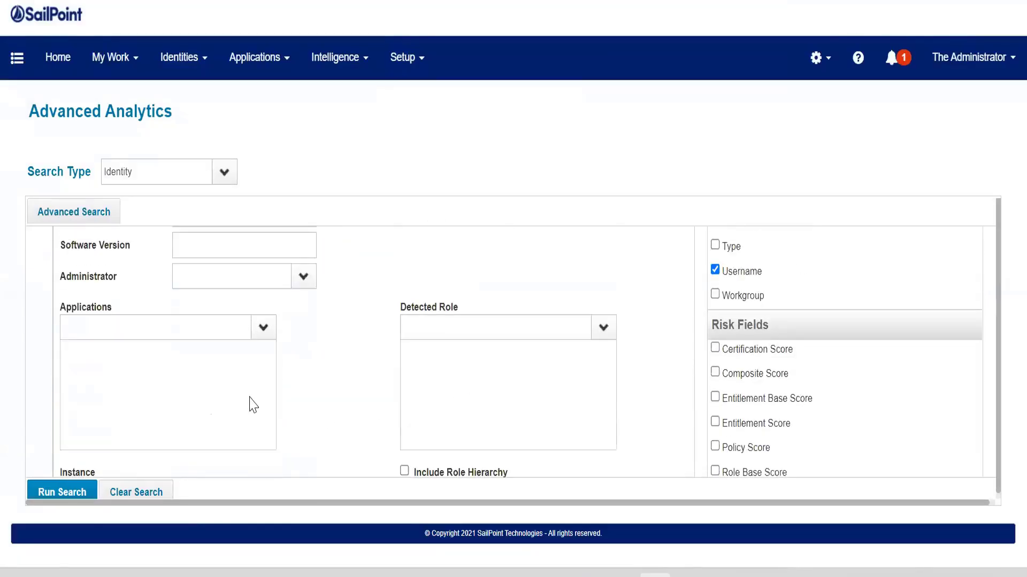
{"action": "scroll", "coordinate": [330, 355], "scroll_direction": "up", "scroll_amount": 5}
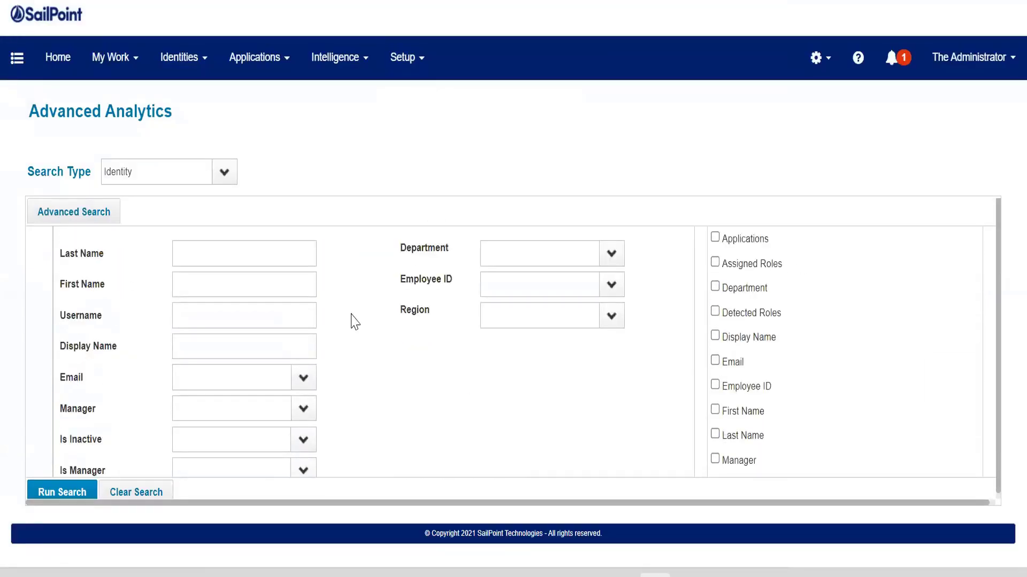
- Switch the search type to Audit, clear the search criteria and run the audit search
{"action": "left_click", "coordinate": [119, 171]}
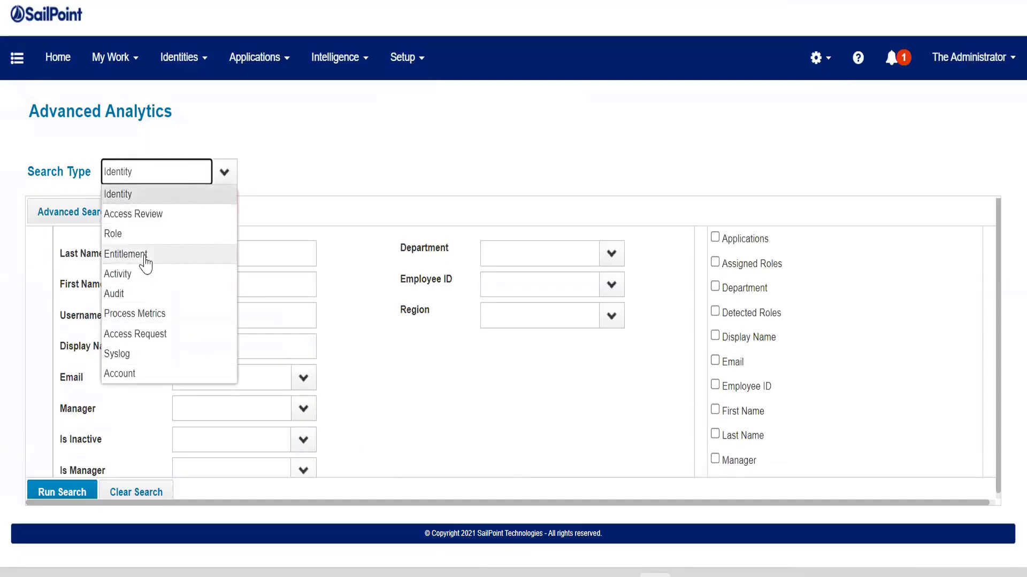
{"action": "left_click", "coordinate": [252, 59]}
{"action": "left_click", "coordinate": [257, 172]}
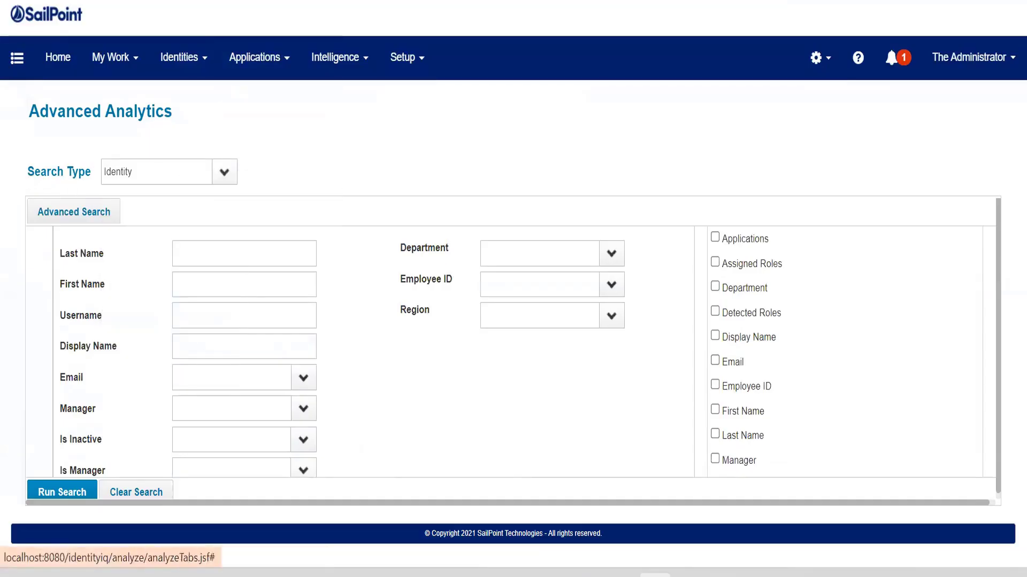
{"action": "key", "text": "alt+Left"}
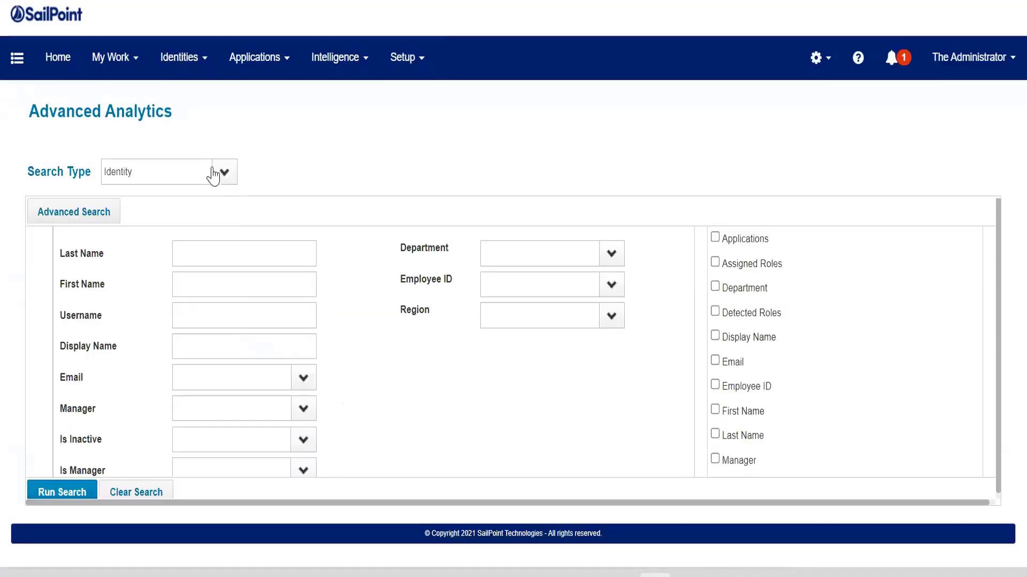
{"action": "left_click", "coordinate": [221, 172]}
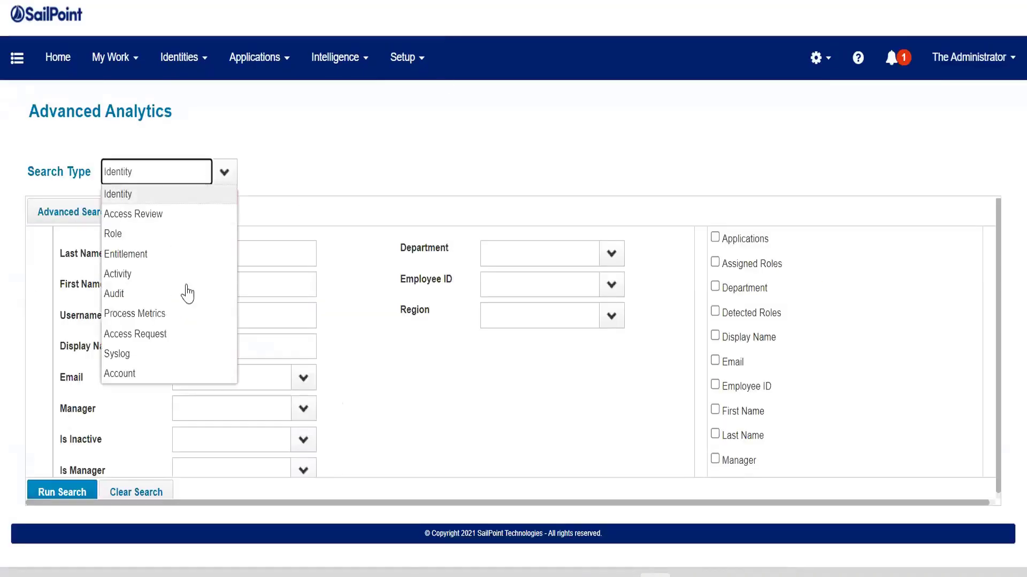
{"action": "left_click", "coordinate": [143, 299]}
{"action": "left_click", "coordinate": [135, 487]}
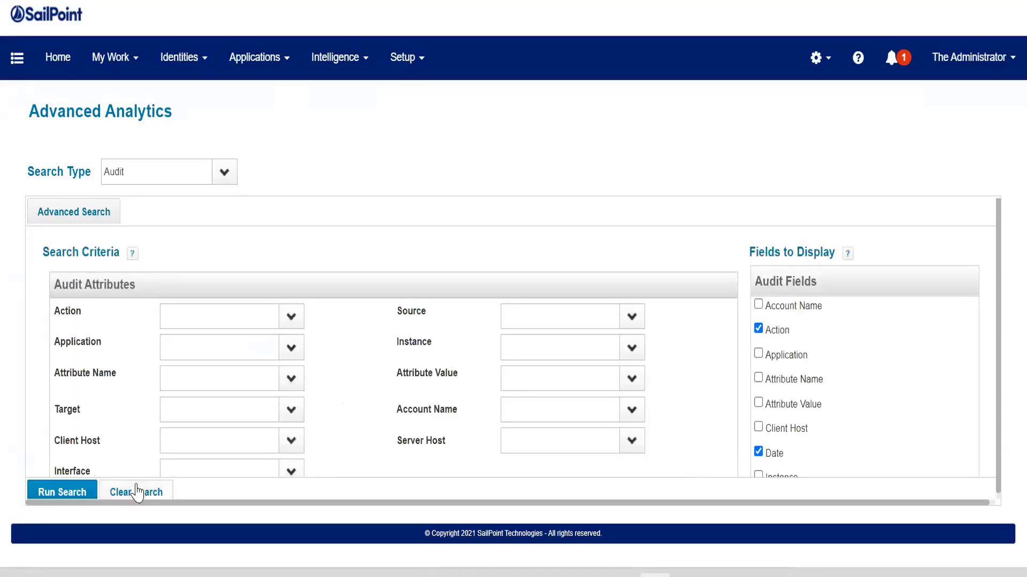
{"action": "left_click", "coordinate": [36, 492]}
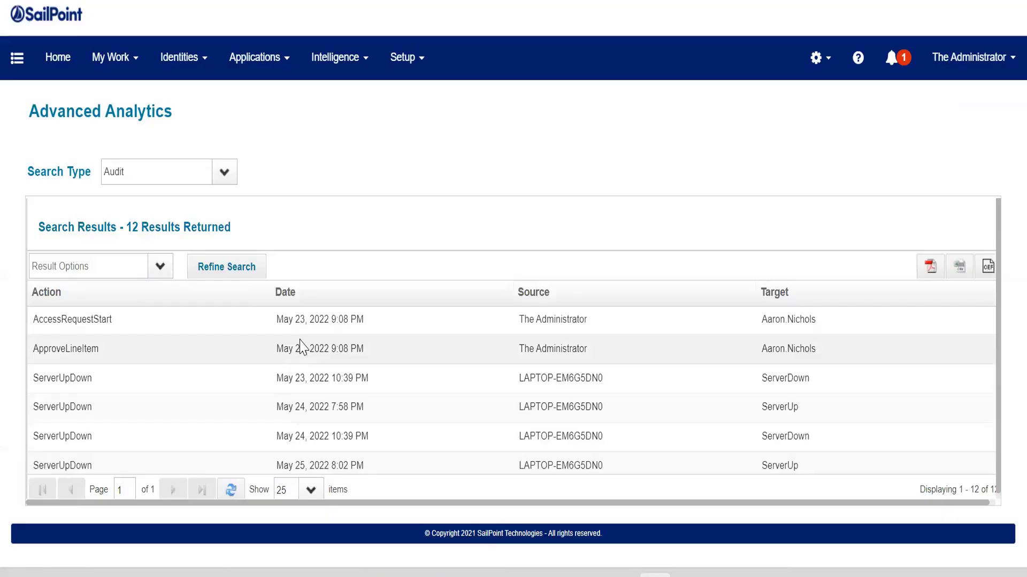
- Sort the audit search results by date, newest first
{"action": "left_click", "coordinate": [314, 293]}
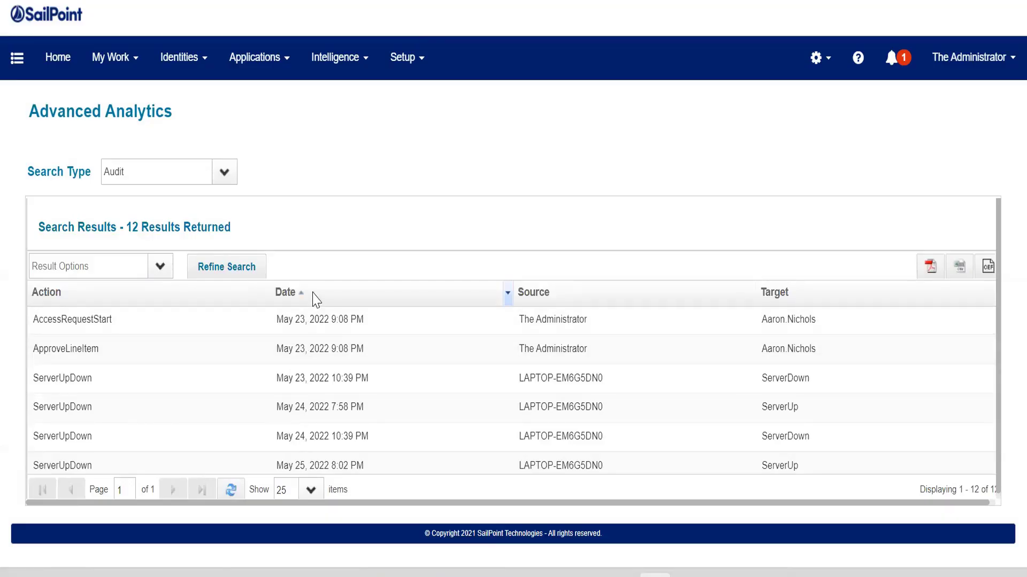
{"action": "left_click", "coordinate": [316, 298]}
{"action": "left_click", "coordinate": [315, 299]}
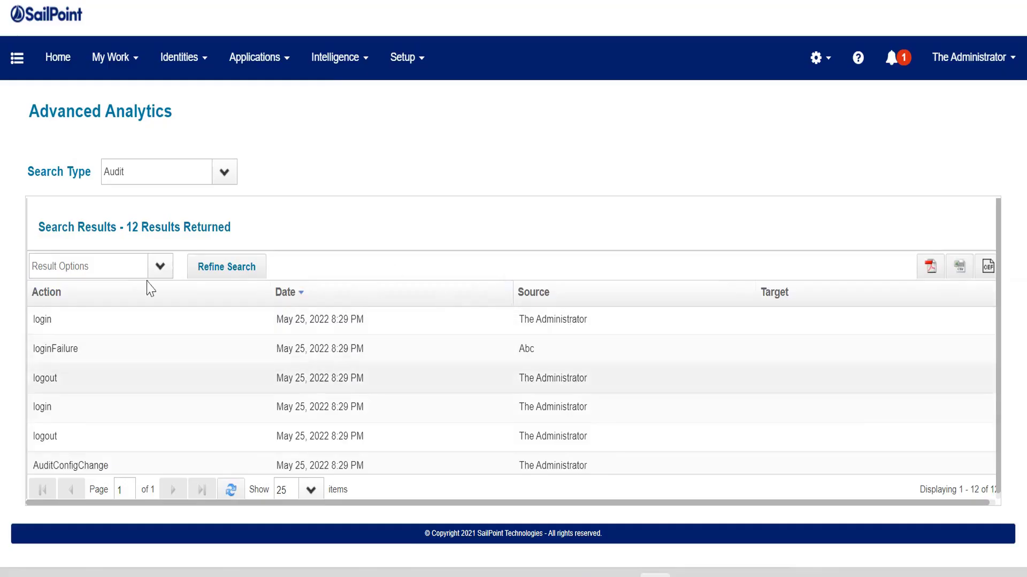
- Open Audit Configuration from Global Settings and enable auditing of the Email Failure action
{"action": "left_click", "coordinate": [816, 57]}
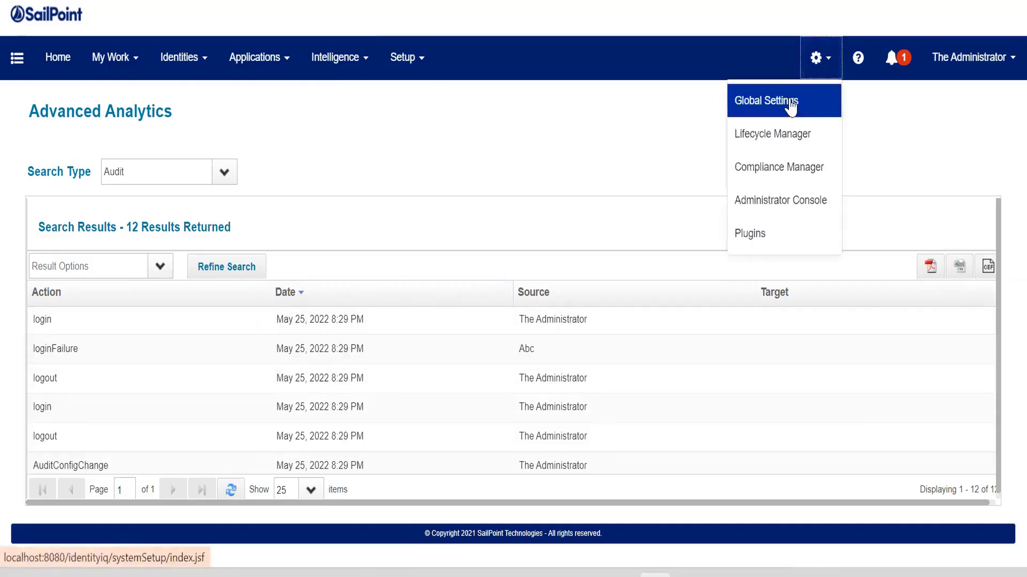
{"action": "left_click", "coordinate": [791, 102]}
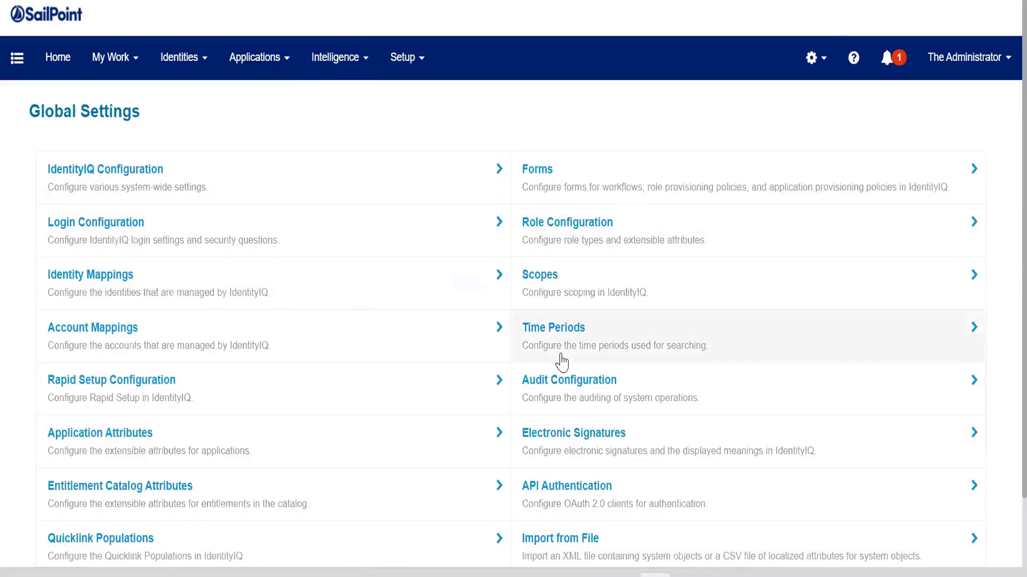
{"action": "left_click", "coordinate": [561, 384]}
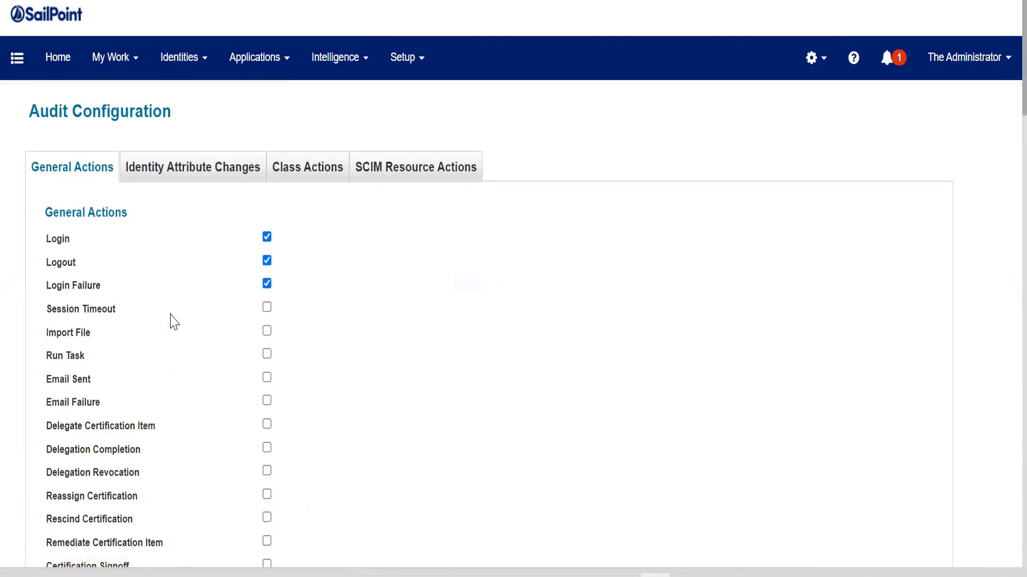
{"action": "scroll", "coordinate": [173, 321], "scroll_direction": "down", "scroll_amount": 2}
{"action": "scroll", "coordinate": [176, 323], "scroll_direction": "up", "scroll_amount": 2}
{"action": "scroll", "coordinate": [118, 407], "scroll_direction": "down", "scroll_amount": 5}
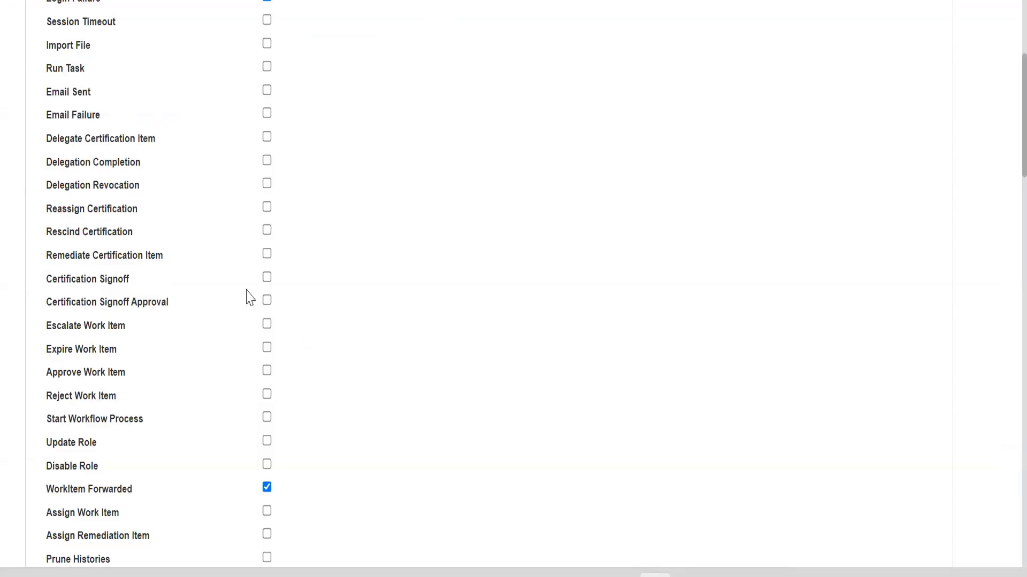
{"action": "scroll", "coordinate": [243, 283], "scroll_direction": "down", "scroll_amount": 5}
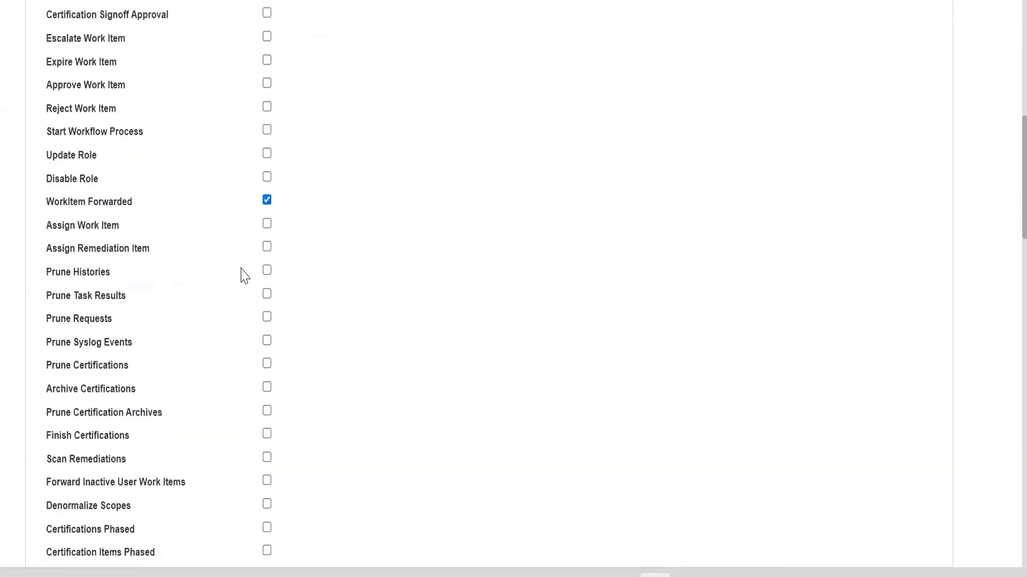
{"action": "scroll", "coordinate": [243, 276], "scroll_direction": "up", "scroll_amount": 2}
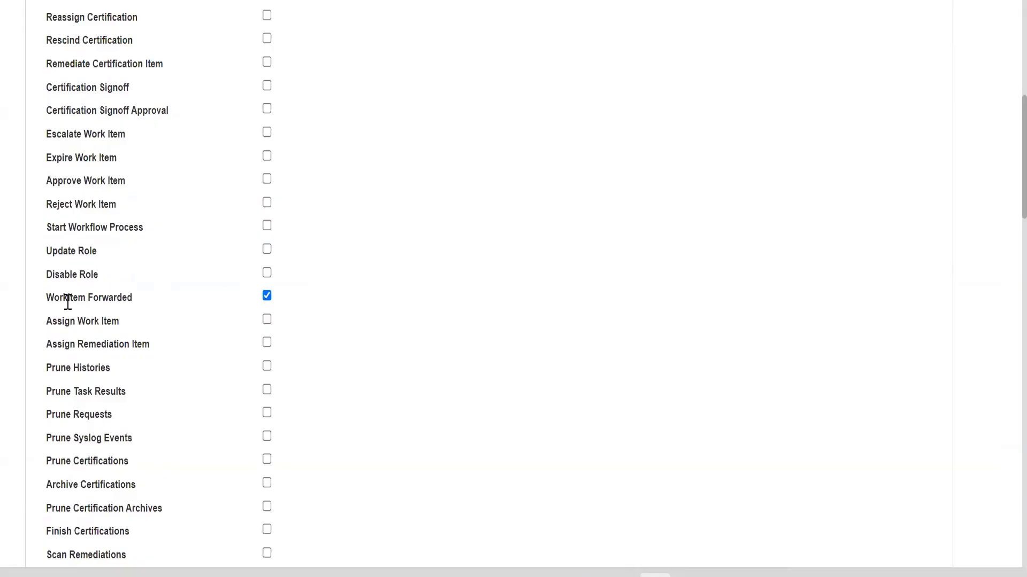
{"action": "left_click_drag", "start_coordinate": [43, 301], "coordinate": [140, 304]}
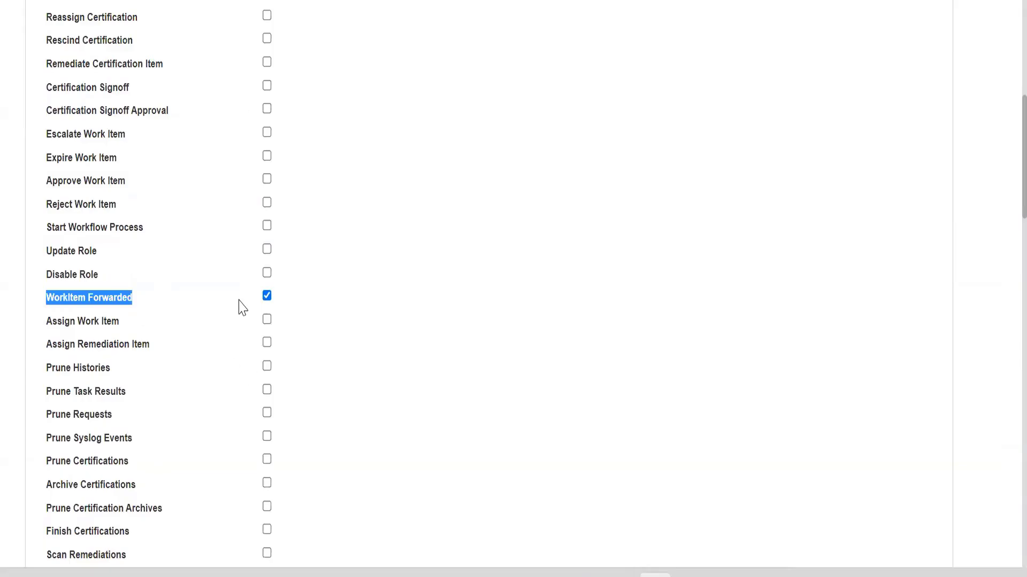
{"action": "scroll", "coordinate": [243, 309], "scroll_direction": "up", "scroll_amount": 1}
{"action": "scroll", "coordinate": [243, 307], "scroll_direction": "up", "scroll_amount": 4}
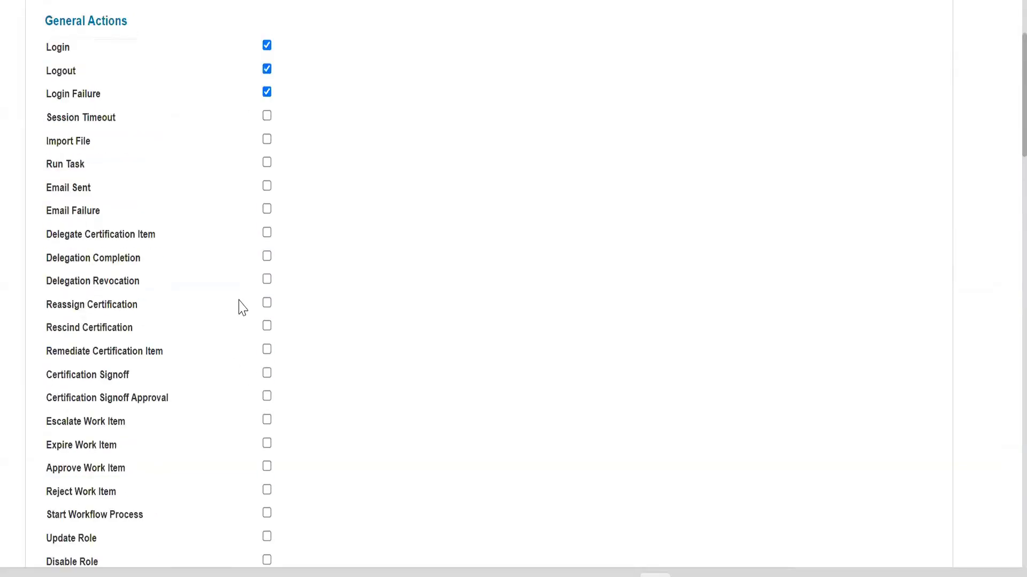
{"action": "left_click_drag", "start_coordinate": [48, 191], "coordinate": [270, 188]}
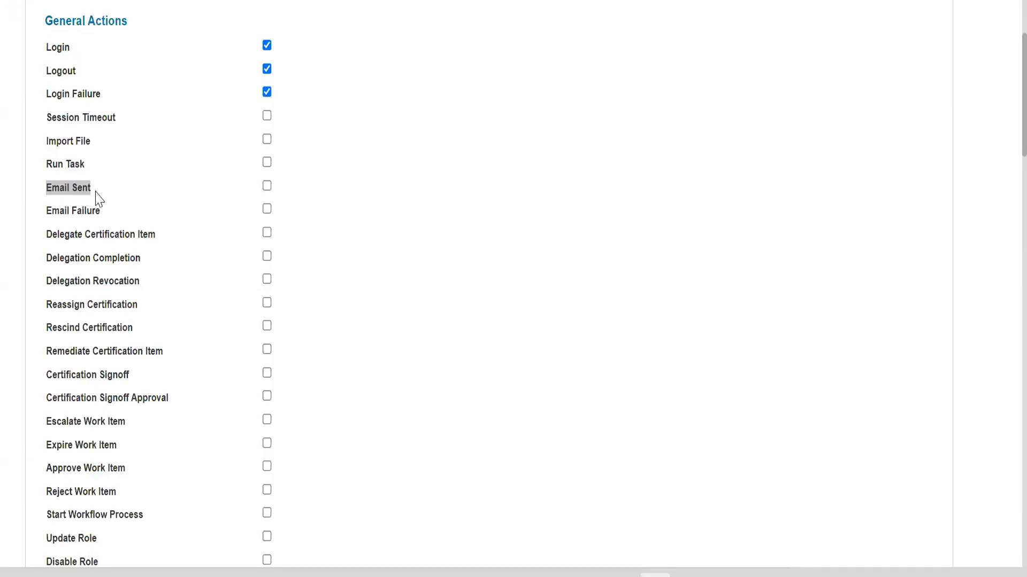
{"action": "left_click", "coordinate": [43, 223]}
{"action": "left_click_drag", "start_coordinate": [45, 212], "coordinate": [111, 220]}
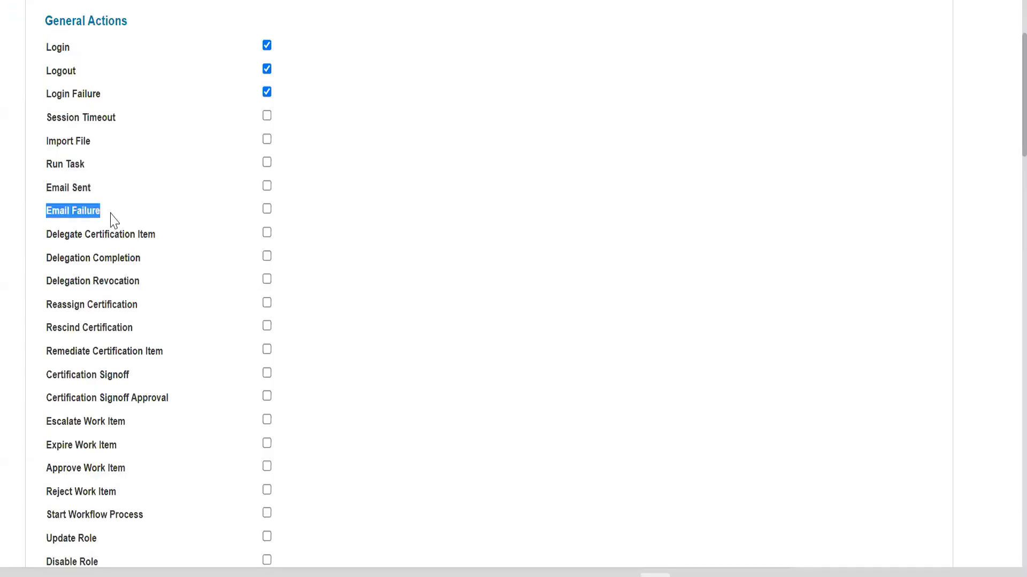
{"action": "left_click", "coordinate": [267, 209]}
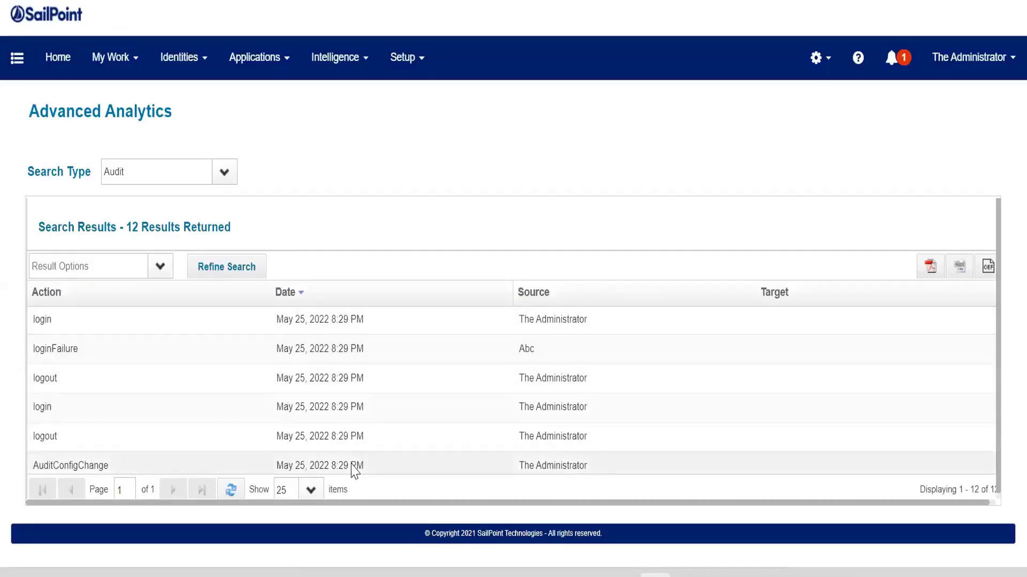
- Review the audit options under General Actions, Identity Attribute Changes, Class Actions and SCIM Resource Actions
{"action": "scroll", "coordinate": [357, 373], "scroll_direction": "down", "scroll_amount": 2}
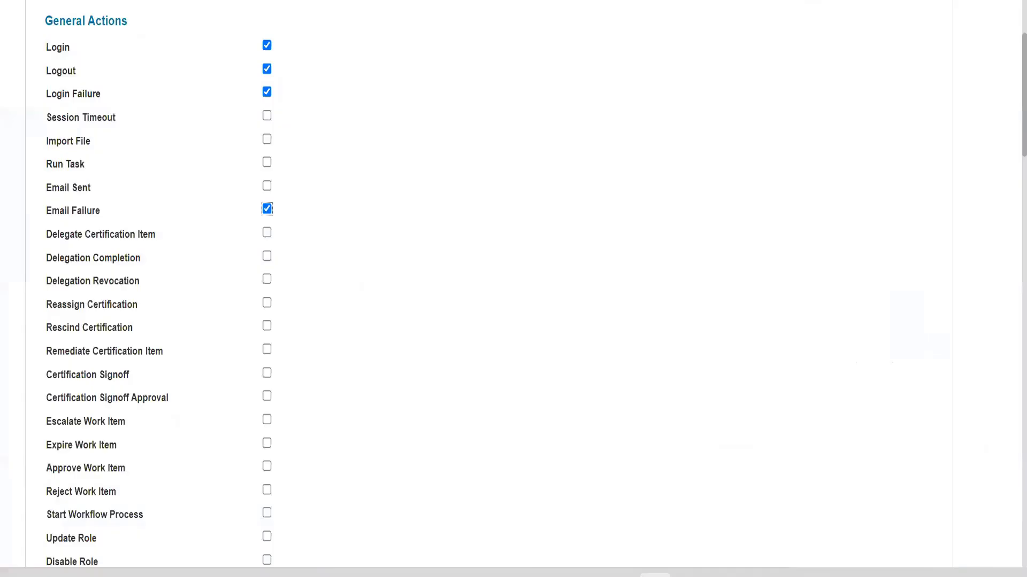
{"action": "scroll", "coordinate": [398, 188], "scroll_direction": "down", "scroll_amount": 10}
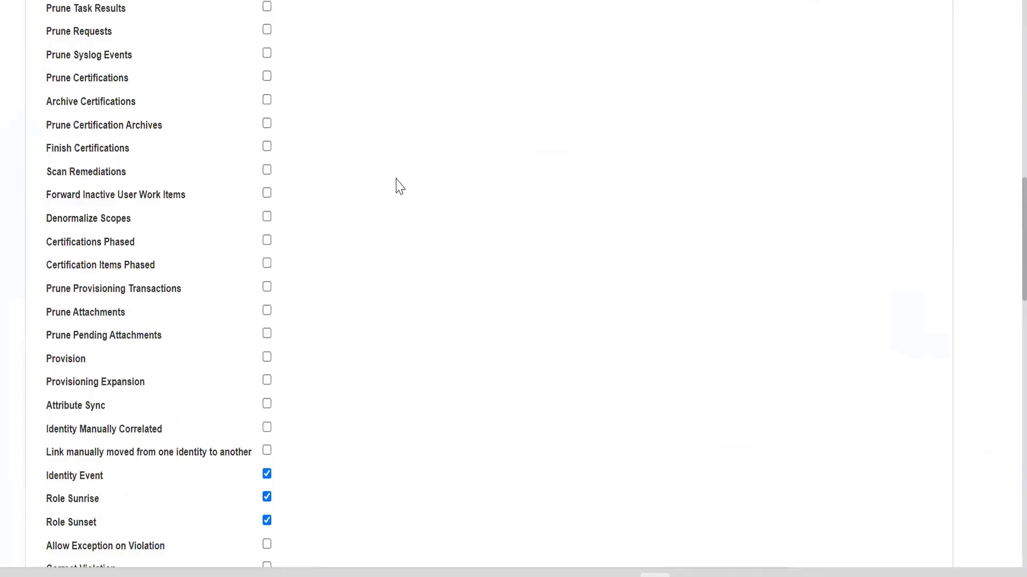
{"action": "scroll", "coordinate": [399, 187], "scroll_direction": "down", "scroll_amount": 7}
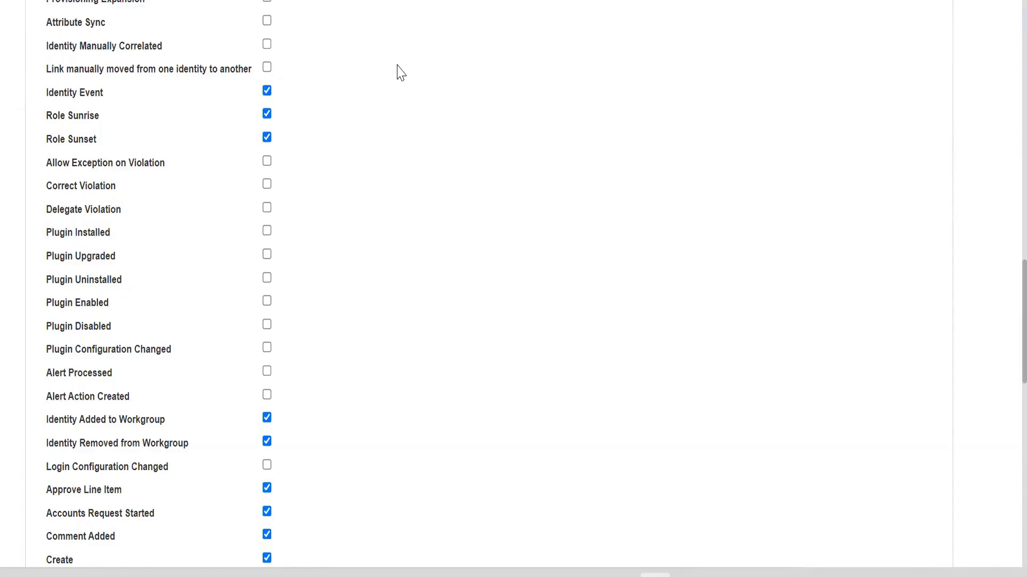
{"action": "scroll", "coordinate": [396, 71], "scroll_direction": "up", "scroll_amount": 5}
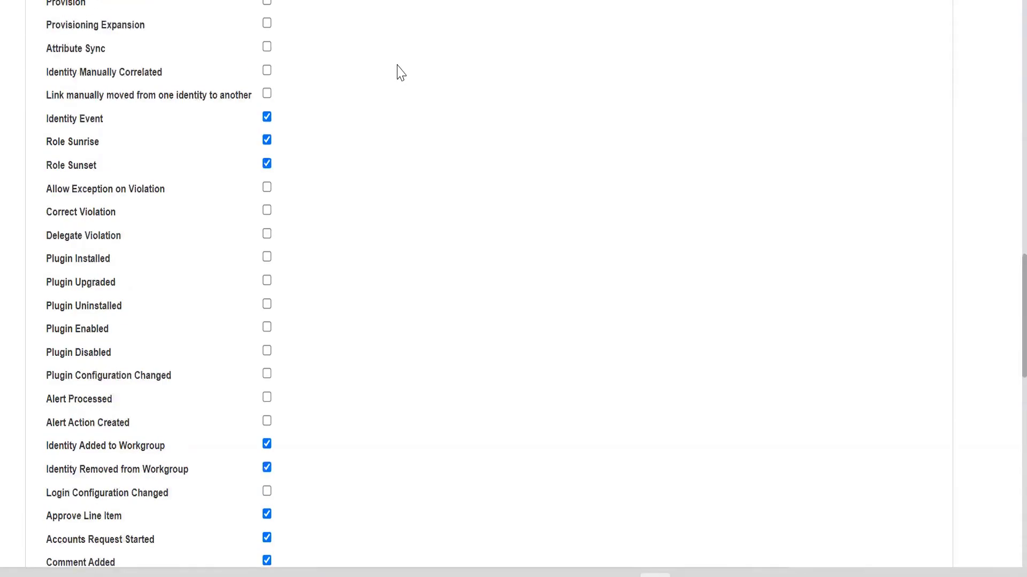
{"action": "scroll", "coordinate": [394, 266], "scroll_direction": "down", "scroll_amount": 19}
{"action": "scroll", "coordinate": [395, 267], "scroll_direction": "up", "scroll_amount": 20}
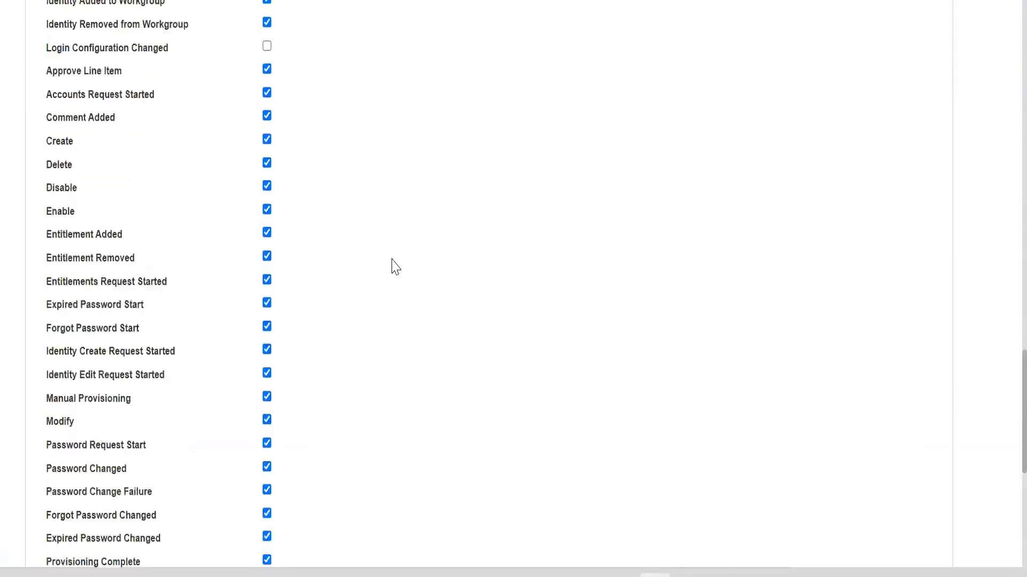
{"action": "left_click", "coordinate": [165, 164]}
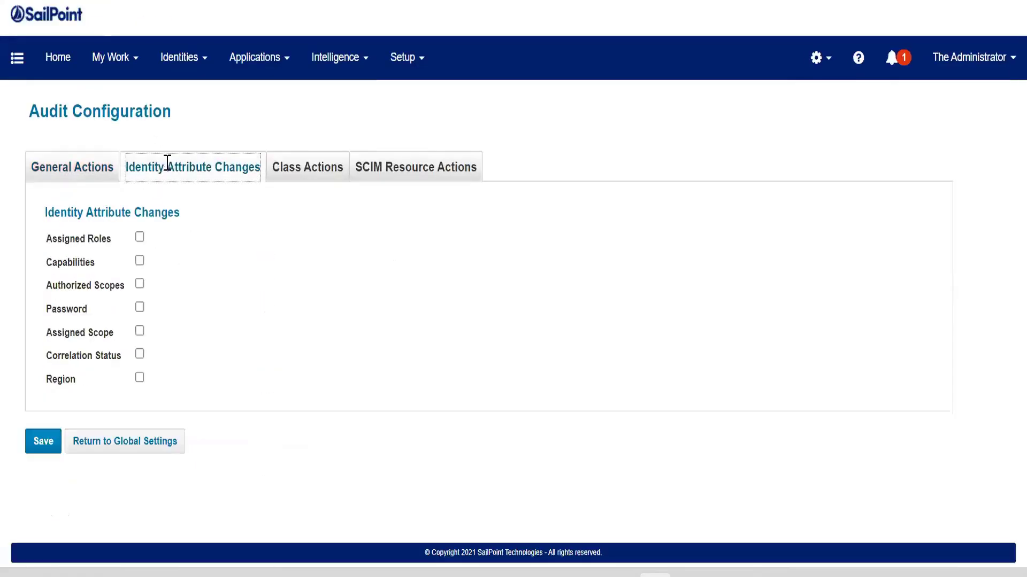
{"action": "left_click", "coordinate": [298, 170]}
{"action": "scroll", "coordinate": [286, 474], "scroll_direction": "down", "scroll_amount": 6}
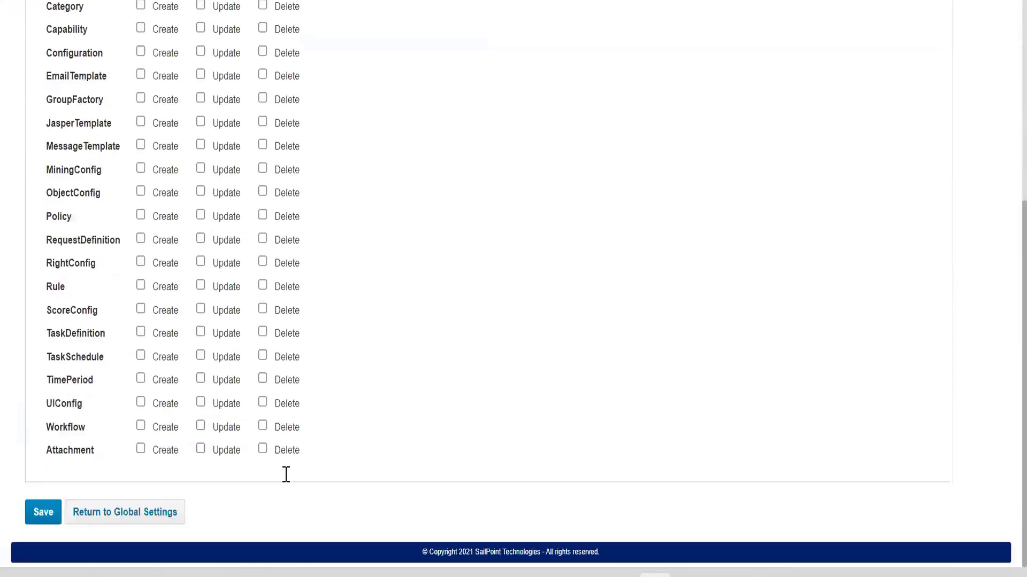
{"action": "scroll", "coordinate": [286, 474], "scroll_direction": "up", "scroll_amount": 6}
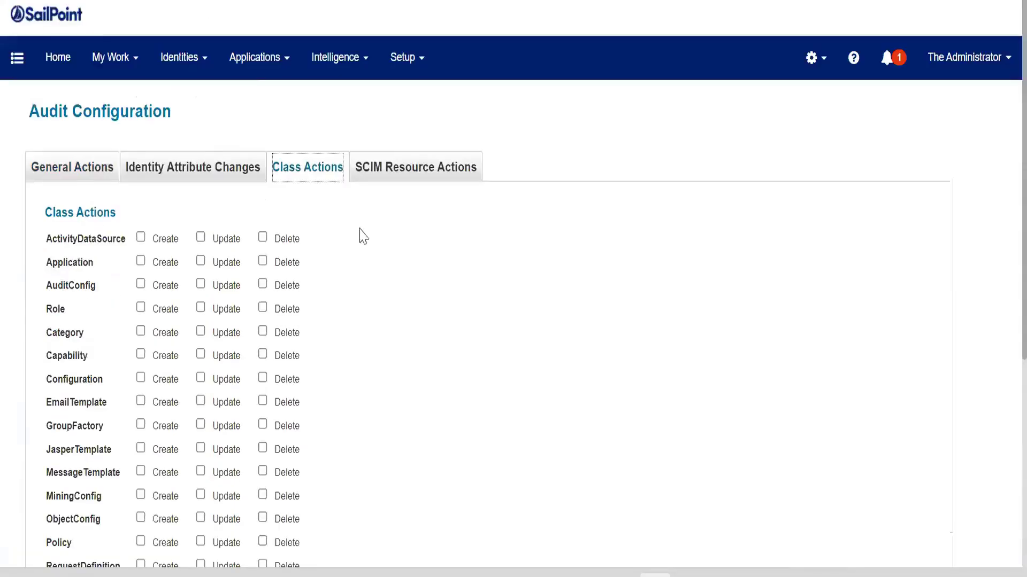
{"action": "left_click", "coordinate": [390, 164]}
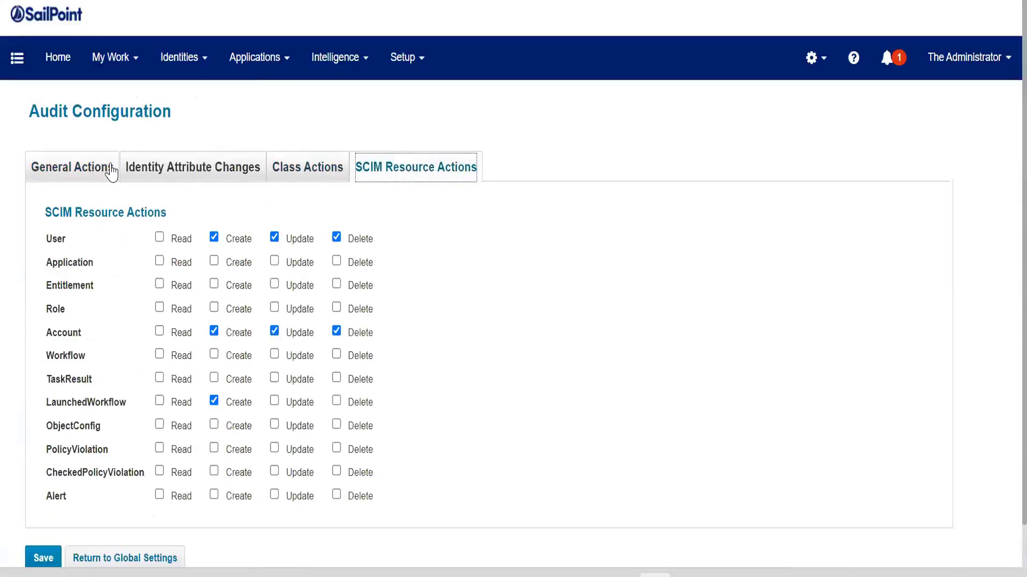
{"action": "left_click", "coordinate": [71, 170]}
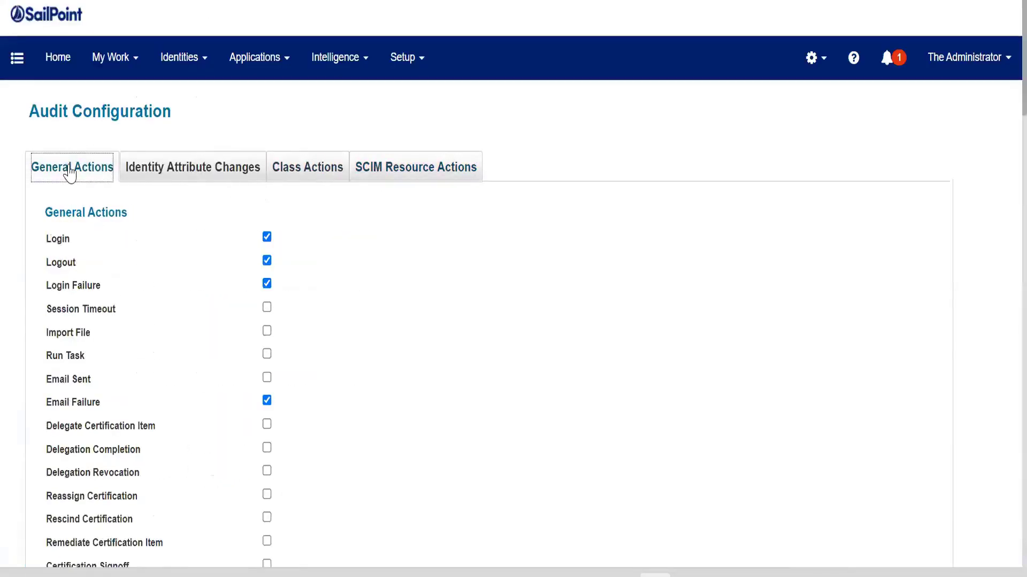
- Open Advanced Analytics from the Intelligence menu and run a search with the Audit search type
{"action": "left_click", "coordinate": [344, 53]}
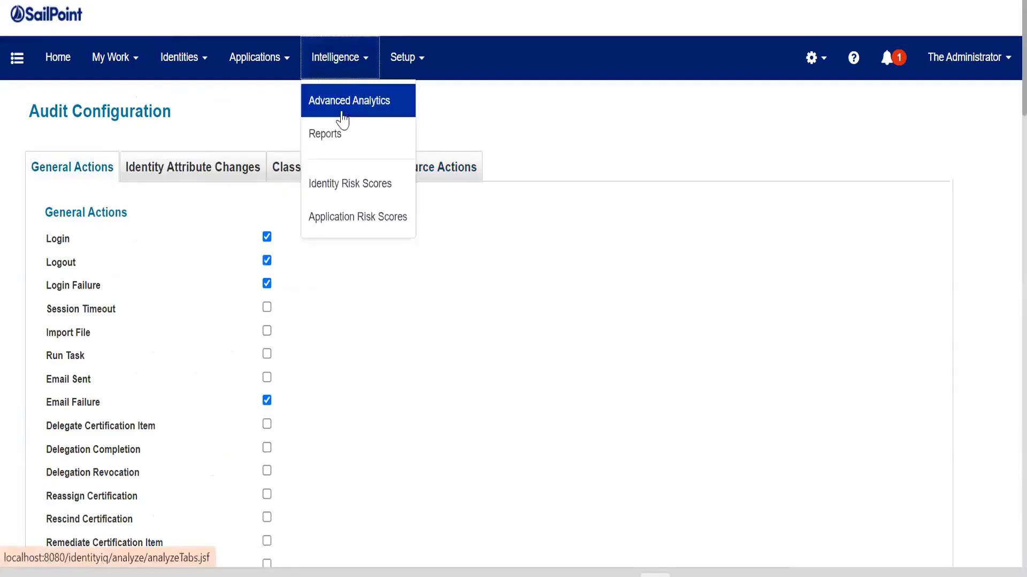
{"action": "right_click", "coordinate": [338, 111]}
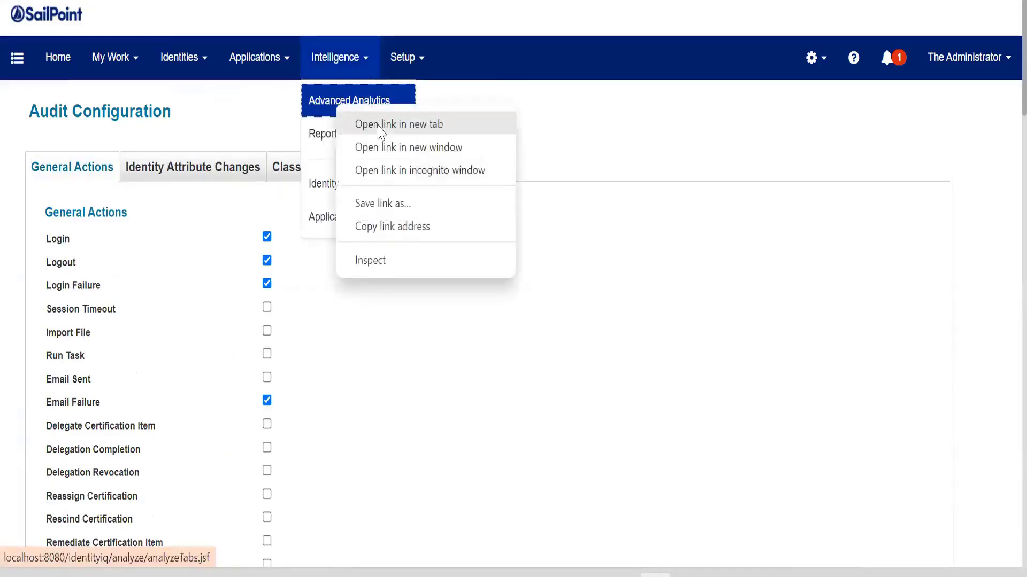
{"action": "key", "text": "Escape"}
{"action": "left_click", "coordinate": [321, 134]}
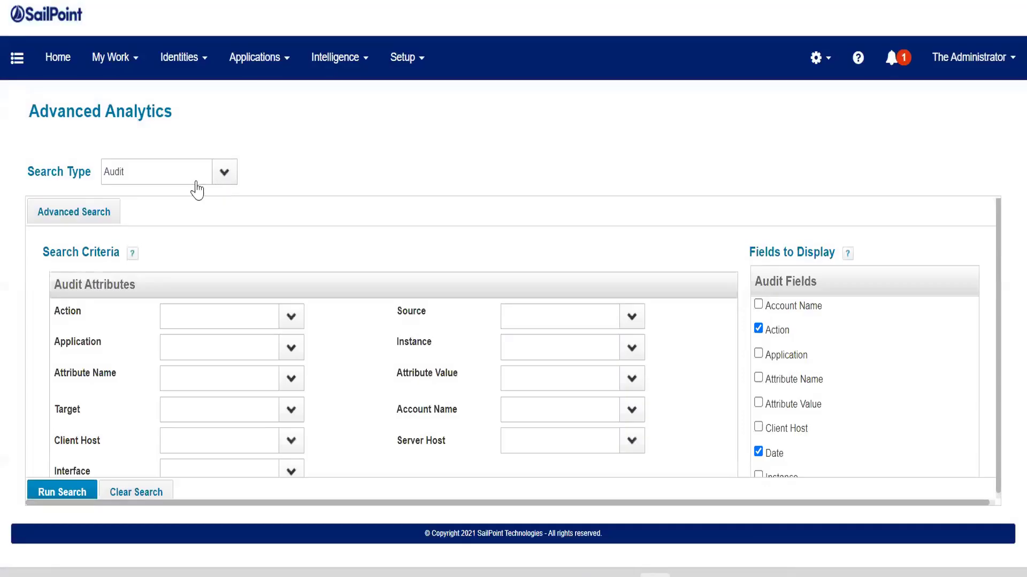
{"action": "left_click", "coordinate": [236, 179]}
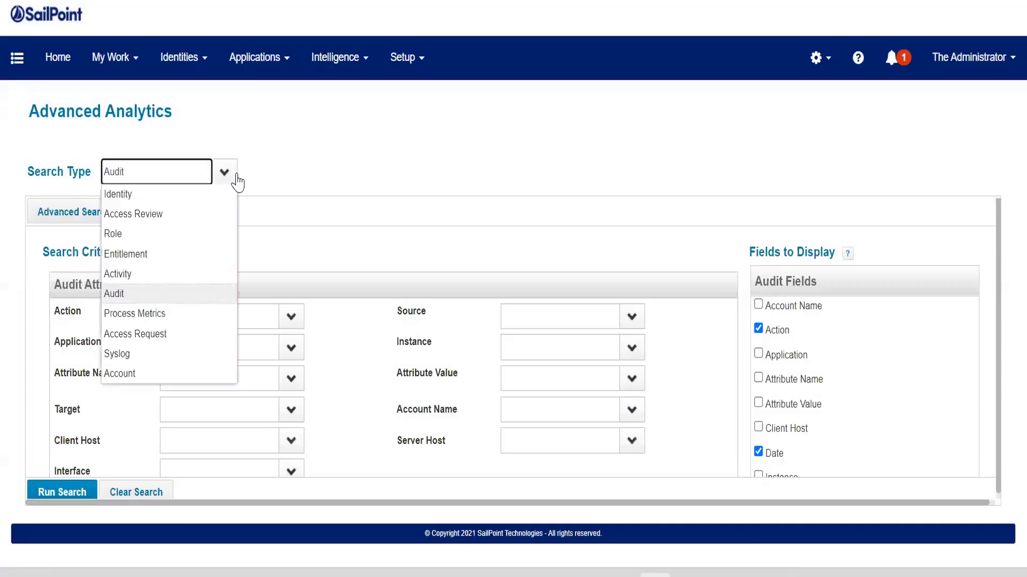
{"action": "left_click", "coordinate": [151, 296]}
{"action": "left_click", "coordinate": [73, 498]}
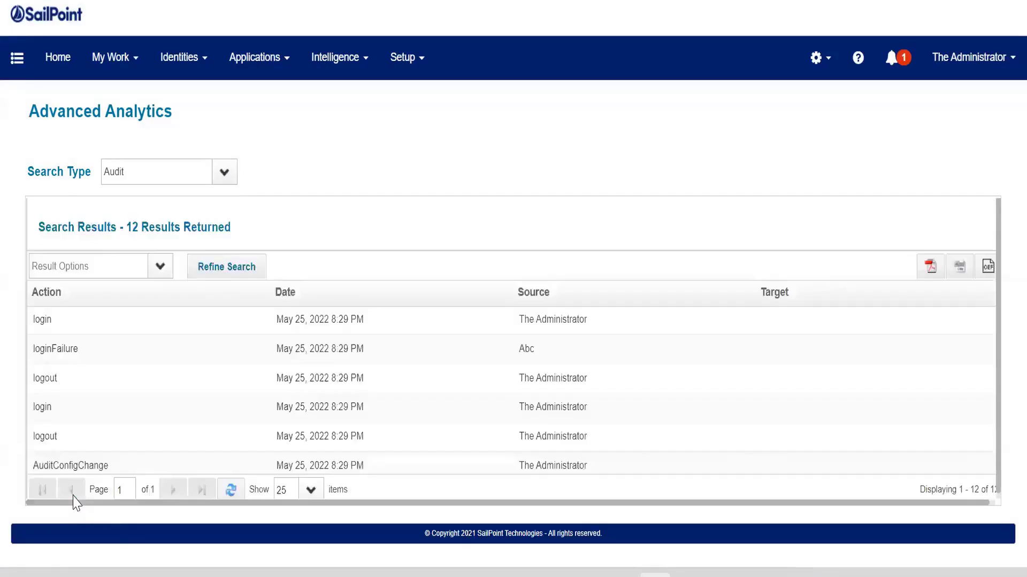
- Refine the audit search to filter on the Login action and run it again
{"action": "left_click", "coordinate": [203, 267]}
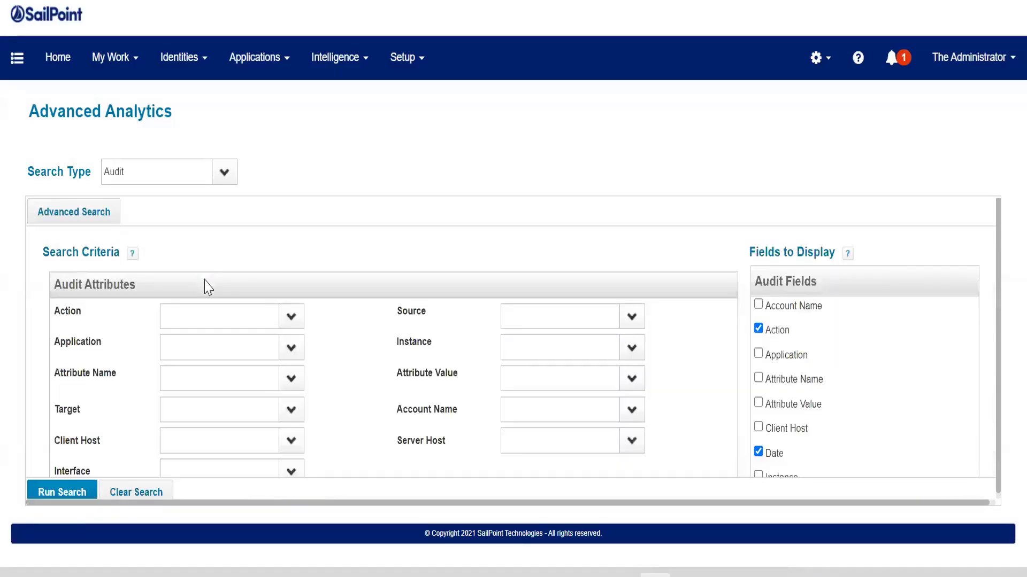
{"action": "scroll", "coordinate": [268, 415], "scroll_direction": "down", "scroll_amount": 3}
{"action": "scroll", "coordinate": [269, 415], "scroll_direction": "up", "scroll_amount": 1}
{"action": "scroll", "coordinate": [269, 415], "scroll_direction": "up", "scroll_amount": 1}
{"action": "left_click", "coordinate": [291, 317]}
{"action": "left_click", "coordinate": [271, 217]}
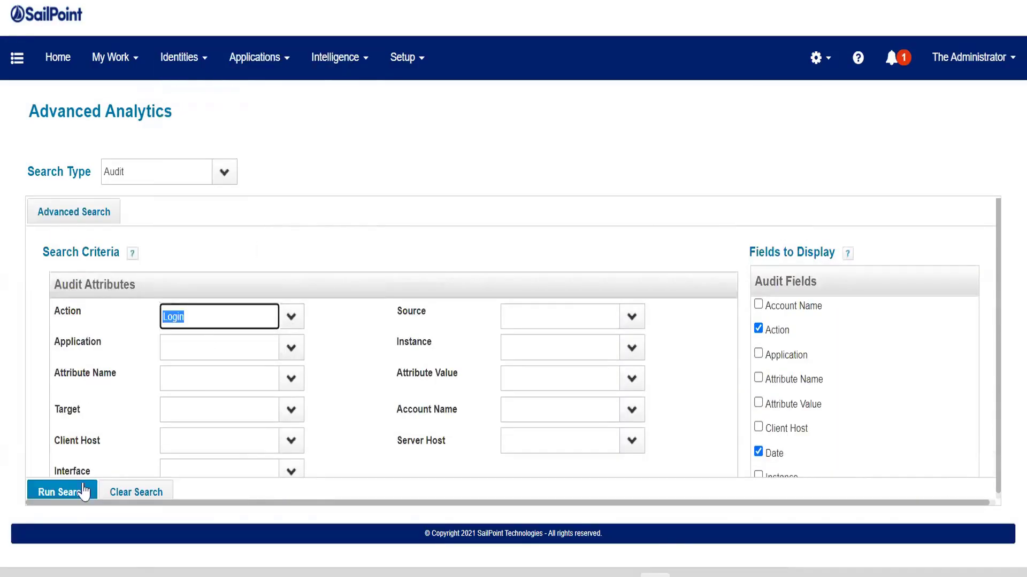
{"action": "left_click", "coordinate": [75, 494]}
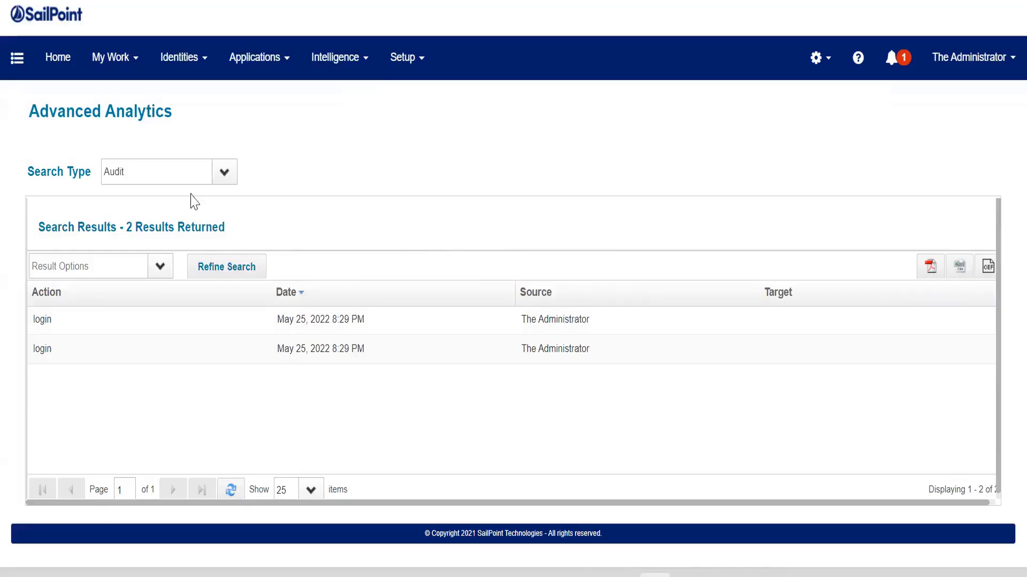
- Switch the search type to Syslog and run the syslog search
{"action": "left_click", "coordinate": [227, 174]}
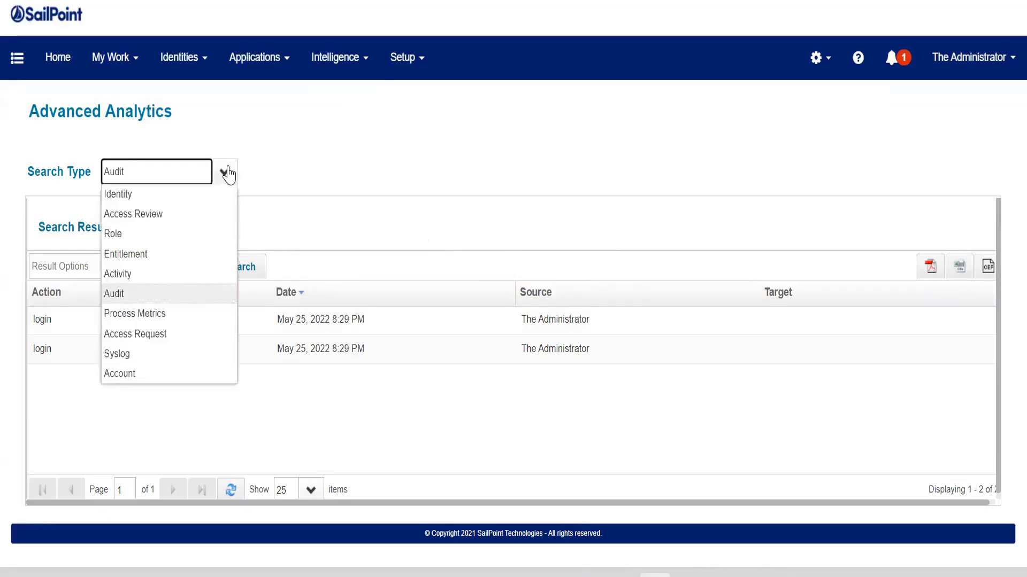
{"action": "left_click", "coordinate": [154, 355]}
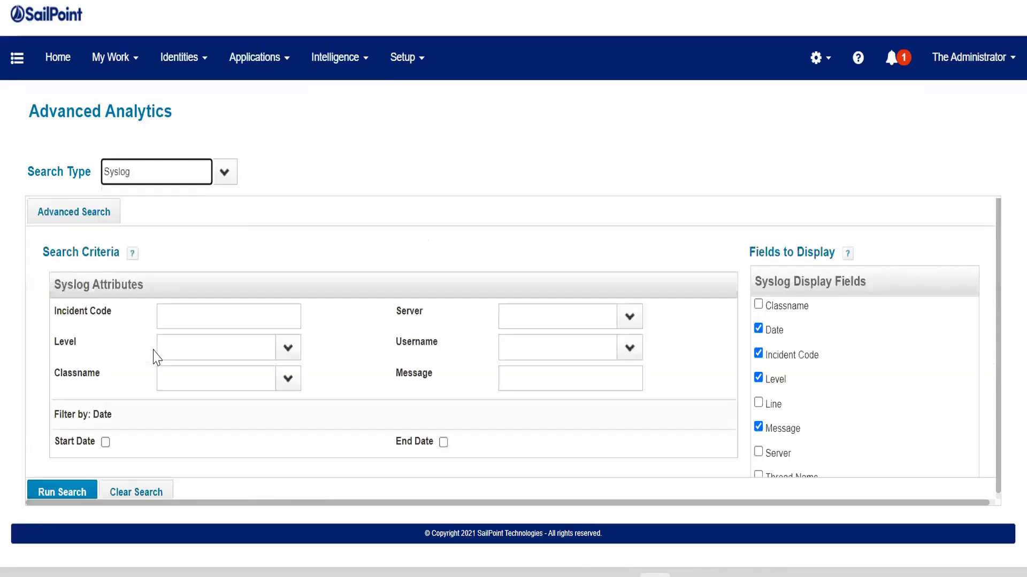
{"action": "left_click", "coordinate": [62, 492]}
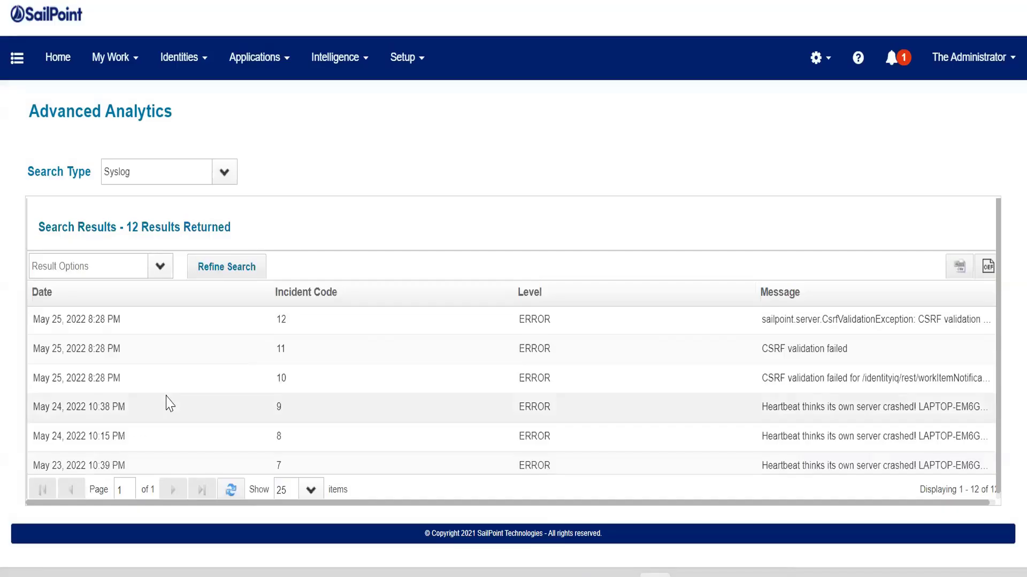
- Sort the syslog search results by incident code in ascending order
{"action": "scroll", "coordinate": [169, 404], "scroll_direction": "down", "scroll_amount": 3}
{"action": "scroll", "coordinate": [169, 403], "scroll_direction": "up", "scroll_amount": 1}
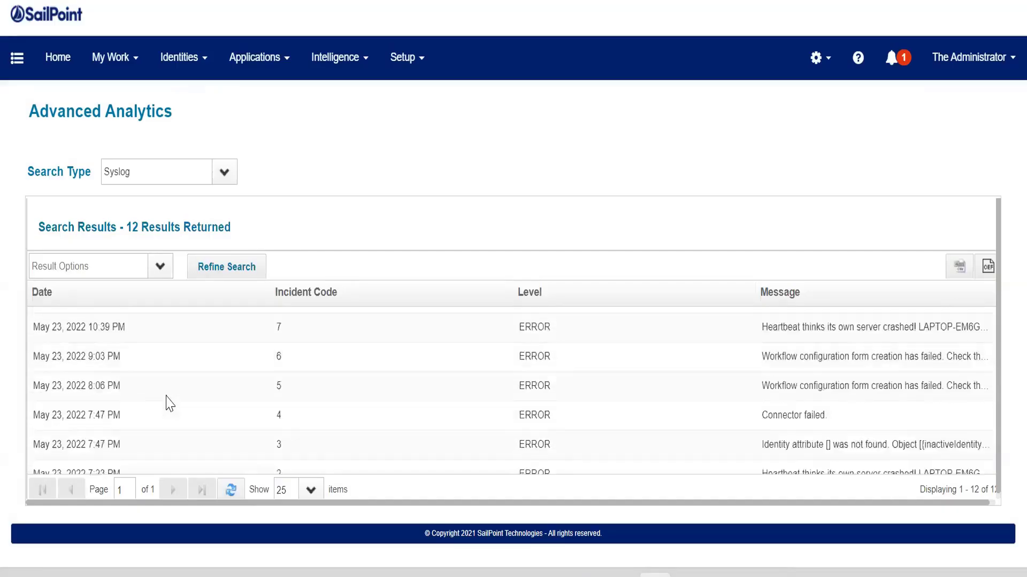
{"action": "scroll", "coordinate": [169, 403], "scroll_direction": "up", "scroll_amount": 3}
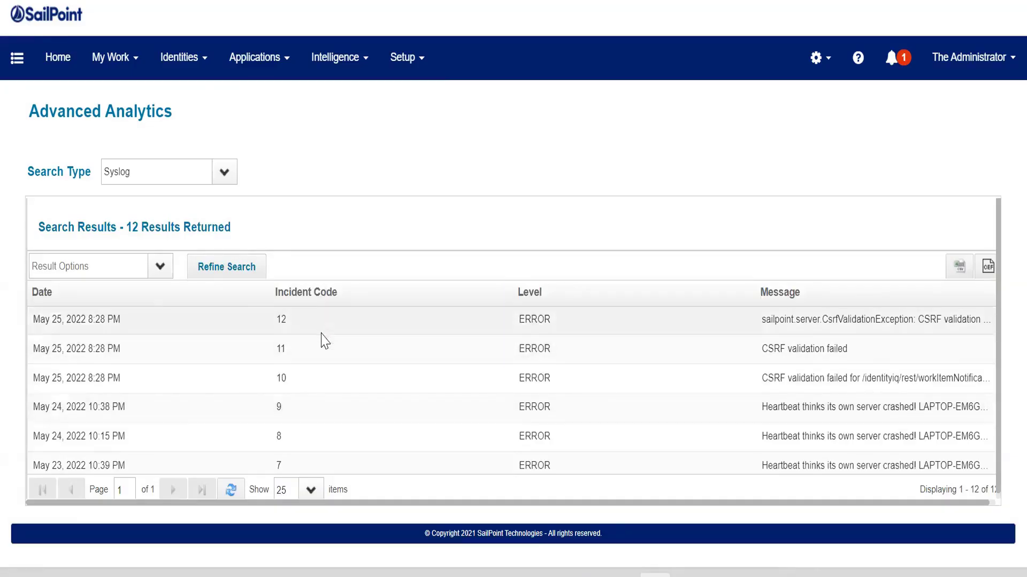
{"action": "scroll", "coordinate": [322, 376], "scroll_direction": "down", "scroll_amount": 4}
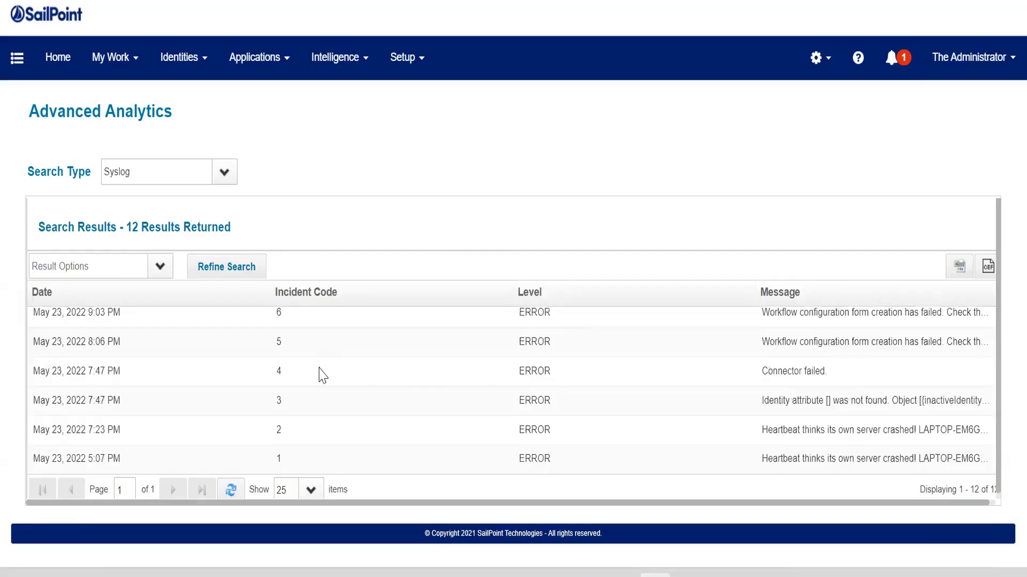
{"action": "scroll", "coordinate": [321, 374], "scroll_direction": "up", "scroll_amount": 4}
{"action": "left_click", "coordinate": [321, 299]}
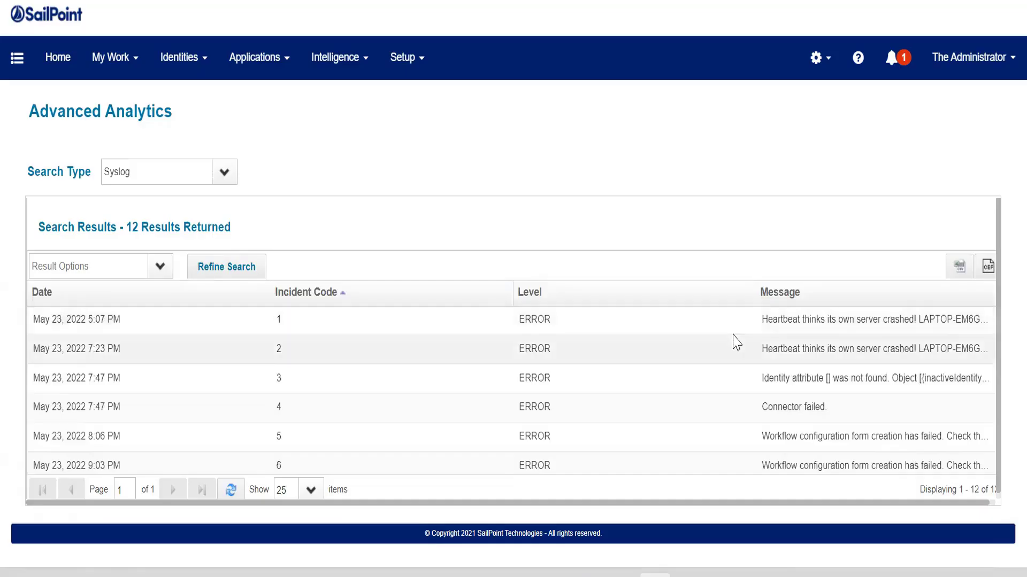
- Export the syslog search results as a CSV file and open the downloaded baseList.csv
{"action": "scroll", "coordinate": [733, 342], "scroll_direction": "down", "scroll_amount": 4}
{"action": "left_click", "coordinate": [745, 400]}
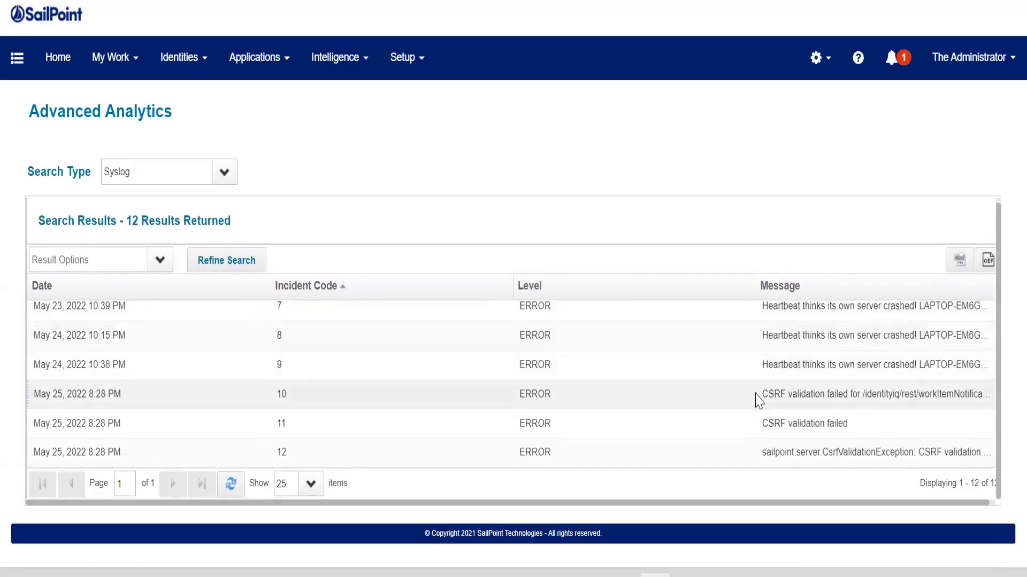
{"action": "left_click", "coordinate": [518, 313]}
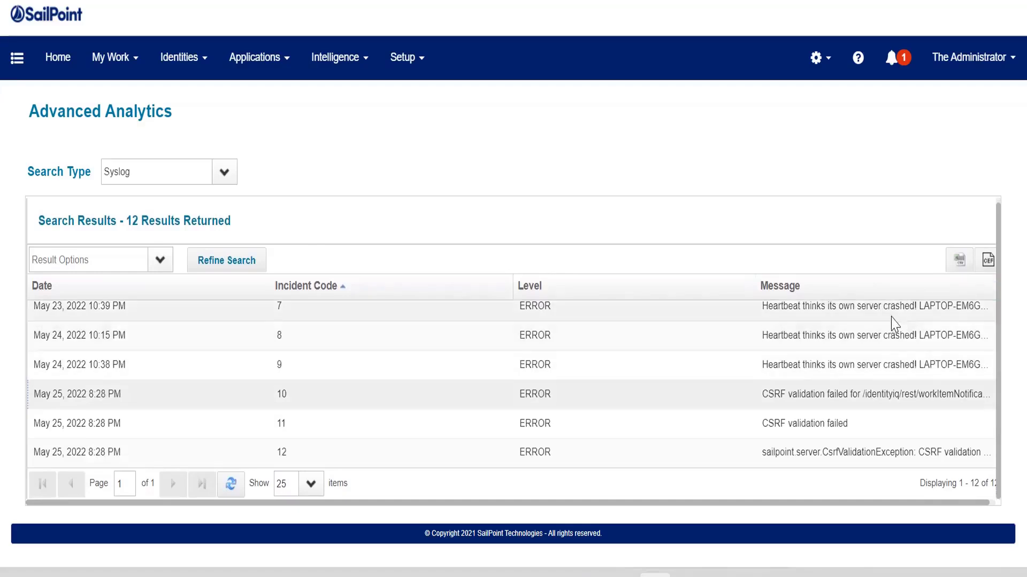
{"action": "scroll", "coordinate": [373, 373], "scroll_direction": "up", "scroll_amount": 3}
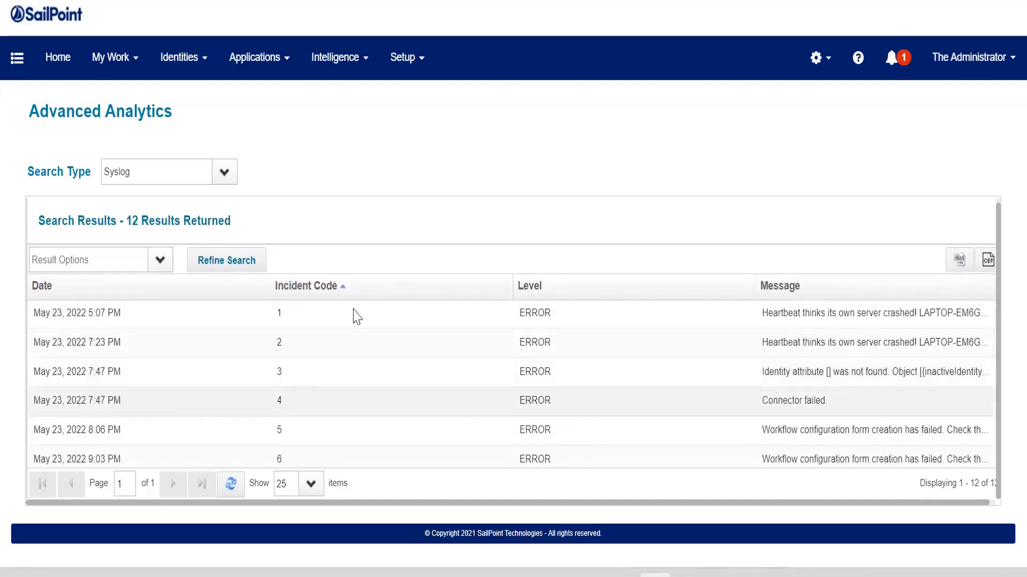
{"action": "left_click", "coordinate": [958, 269]}
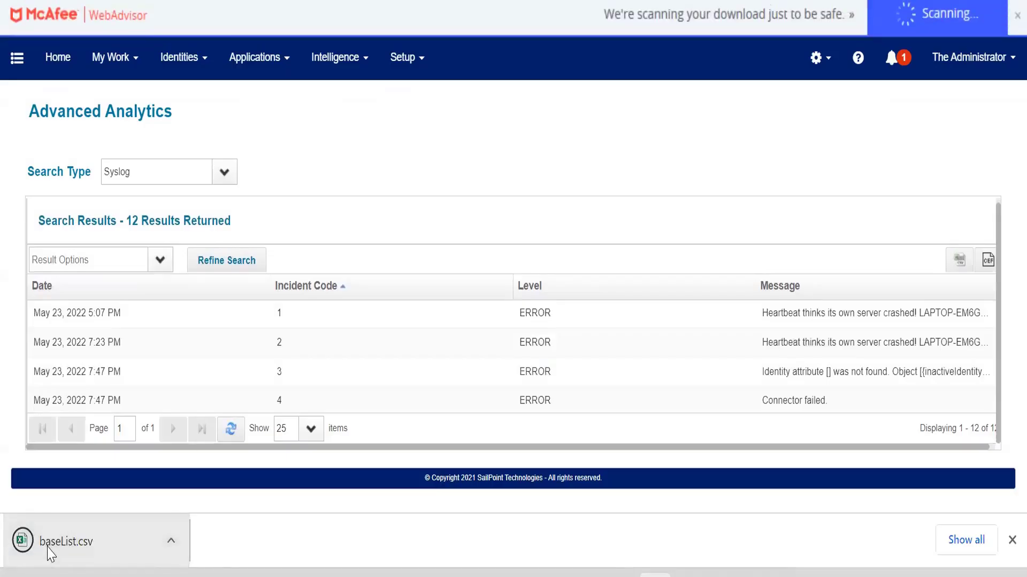
{"action": "left_click", "coordinate": [115, 544]}
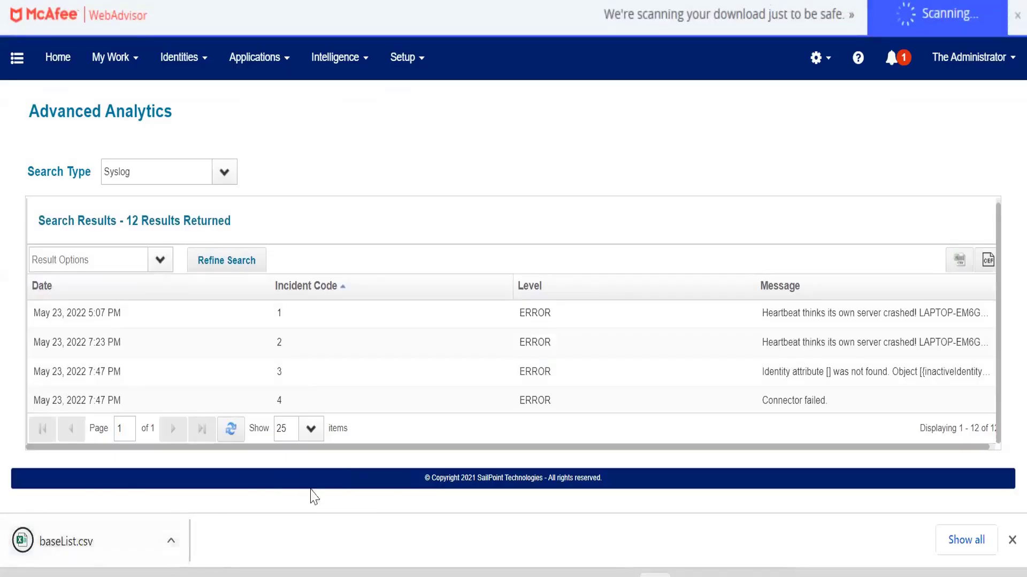
- Widen the Date column in the exported spreadsheet so full dates are readable
{"action": "scroll", "coordinate": [390, 355], "scroll_direction": "down", "scroll_amount": 4}
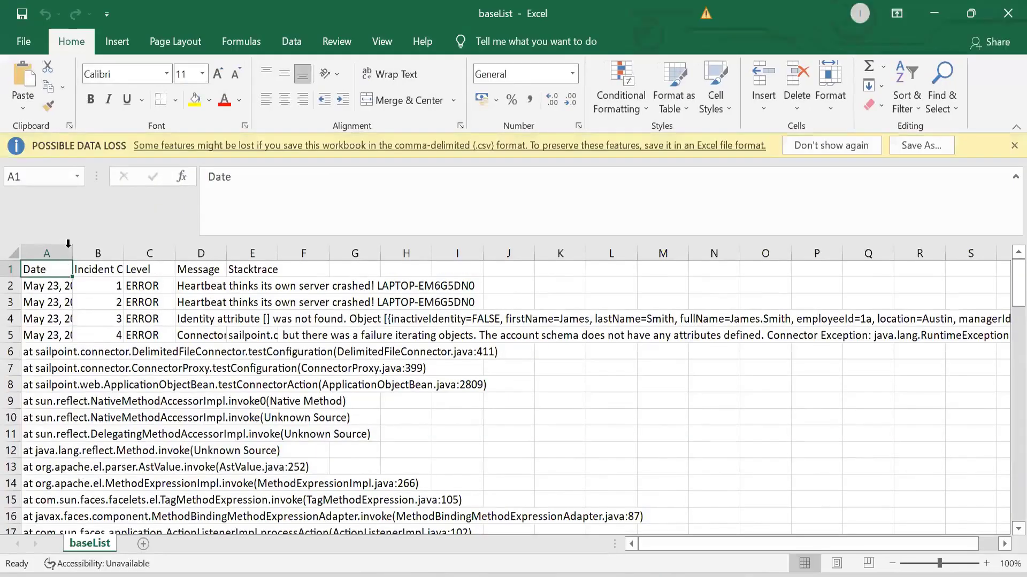
{"action": "left_click_drag", "start_coordinate": [533, 248], "coordinate": [668, 248]}
{"action": "mouse_move", "coordinate": [674, 541]}
{"action": "left_mouse_down"}
{"action": "mouse_move", "coordinate": [690, 541]}
{"action": "mouse_move", "coordinate": [668, 541]}
{"action": "left_mouse_up"}
{"action": "double_click", "coordinate": [875, 245]}
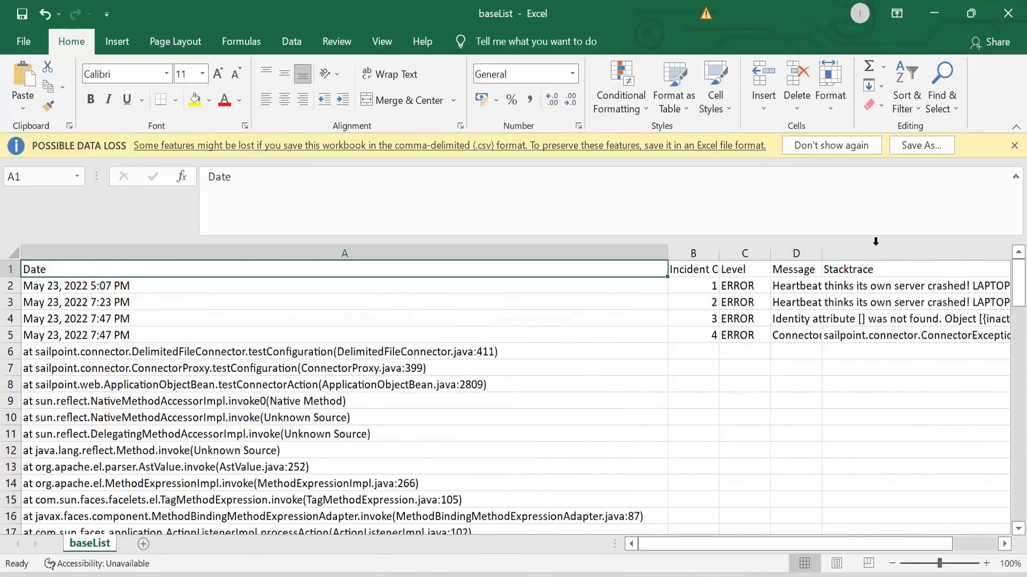
- Examine the stack trace rows and individual entries in the exported syslog spreadsheet
{"action": "left_click", "coordinate": [857, 301]}
{"action": "left_click", "coordinate": [218, 435]}
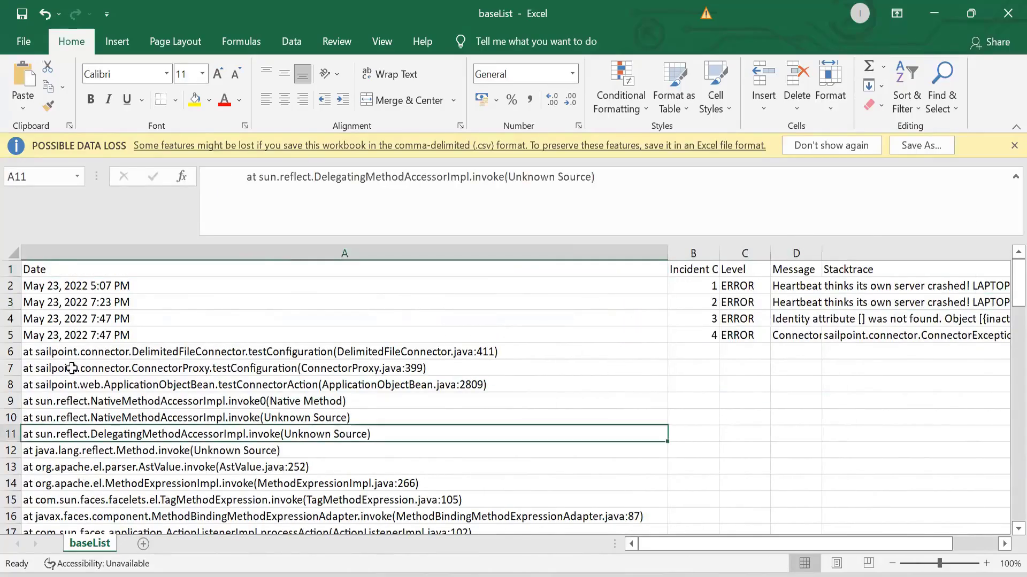
{"action": "left_click", "coordinate": [72, 369]}
{"action": "left_click", "coordinate": [63, 354]}
{"action": "scroll", "coordinate": [256, 421], "scroll_direction": "down", "scroll_amount": 3}
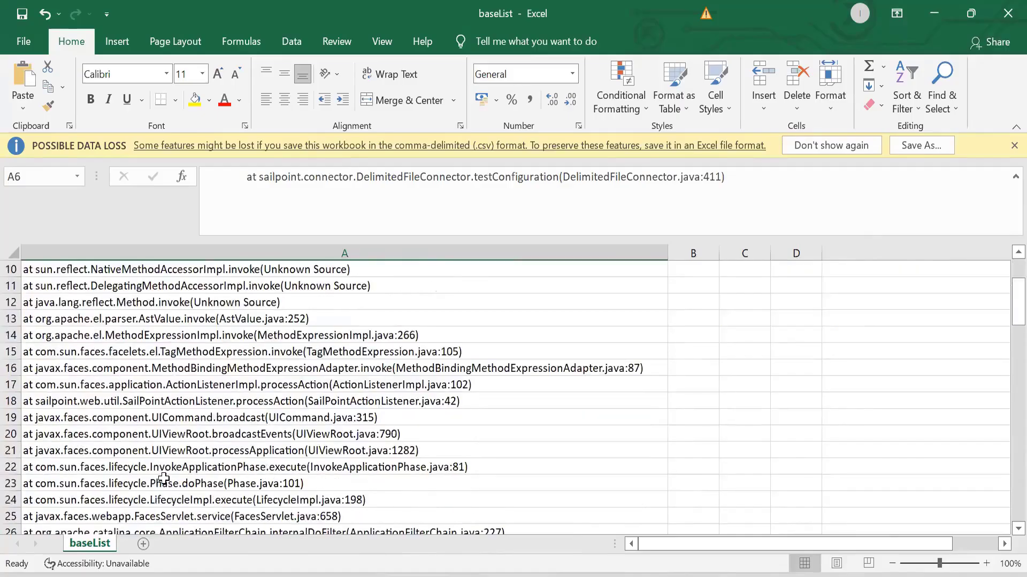
{"action": "scroll", "coordinate": [163, 477], "scroll_direction": "up", "scroll_amount": 3}
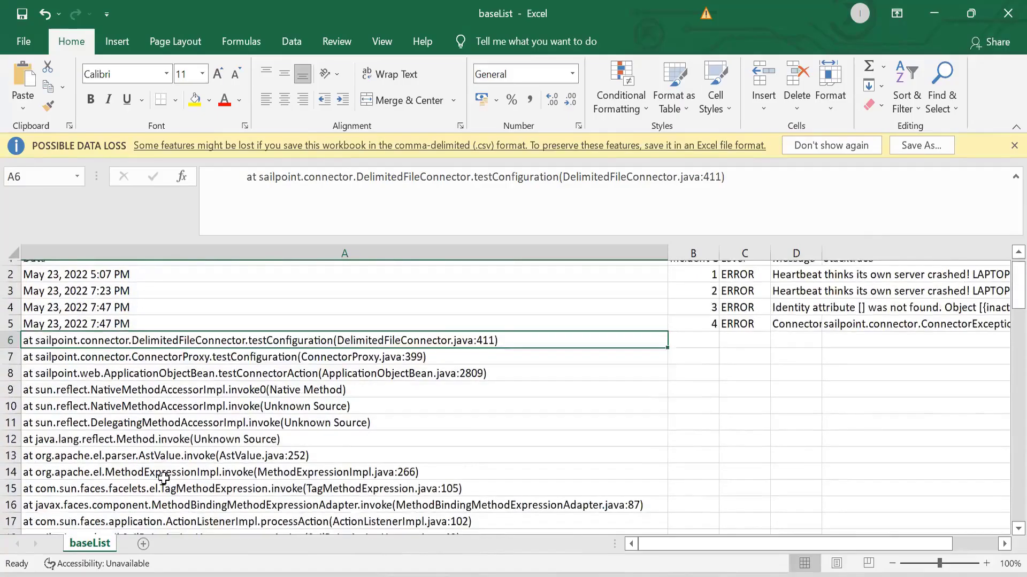
{"action": "scroll", "coordinate": [163, 478], "scroll_direction": "down", "scroll_amount": 20}
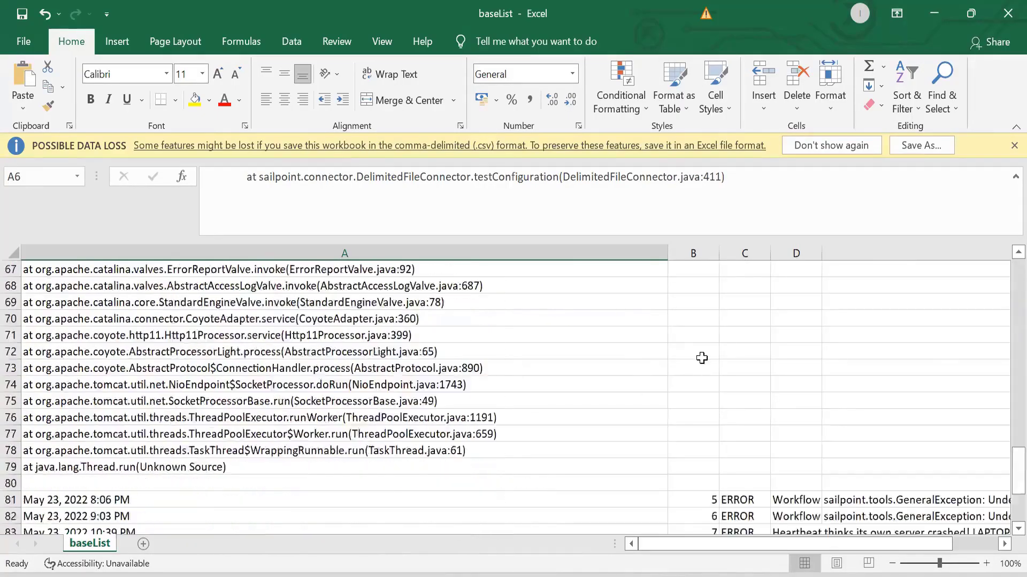
{"action": "scroll", "coordinate": [701, 358], "scroll_direction": "down", "scroll_amount": 4}
- Widen the Message column, inspect the later syslog messages and close the spreadsheet
{"action": "double_click", "coordinate": [821, 253]}
{"action": "left_click", "coordinate": [825, 304]}
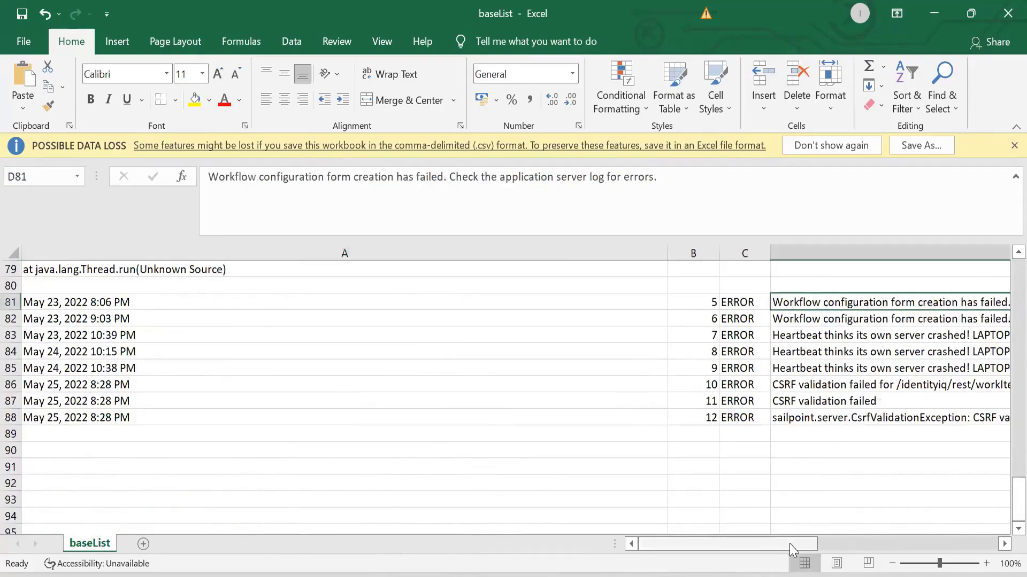
{"action": "left_click_drag", "start_coordinate": [793, 544], "coordinate": [809, 545]}
{"action": "left_click", "coordinate": [824, 336]}
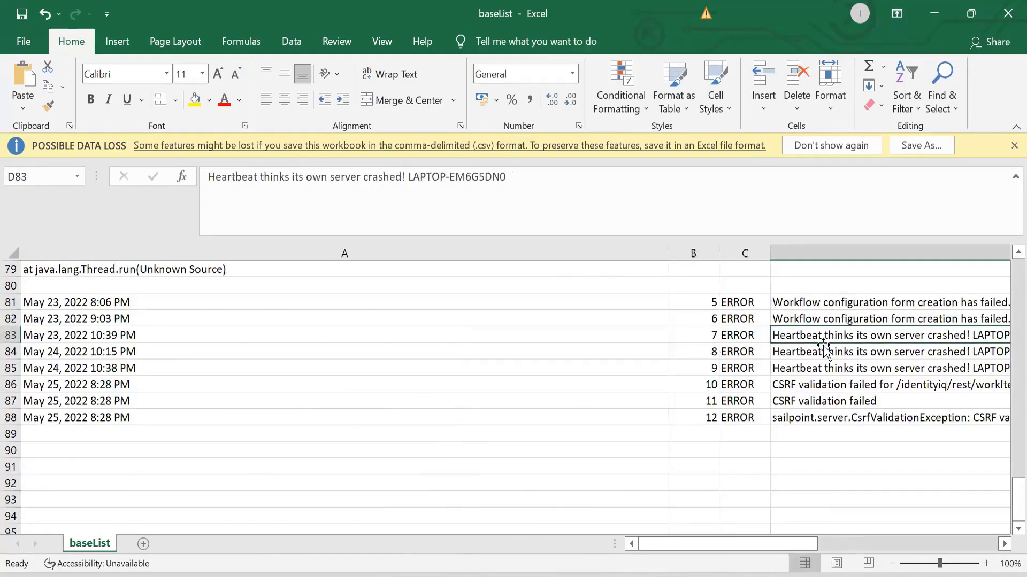
{"action": "left_click", "coordinate": [824, 348]}
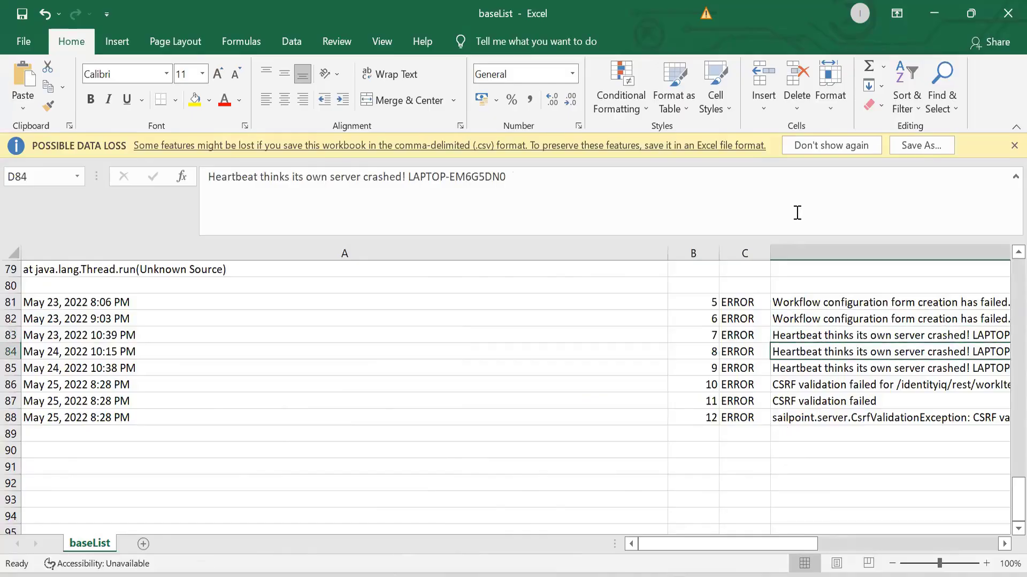
{"action": "left_click", "coordinate": [1007, 12]}
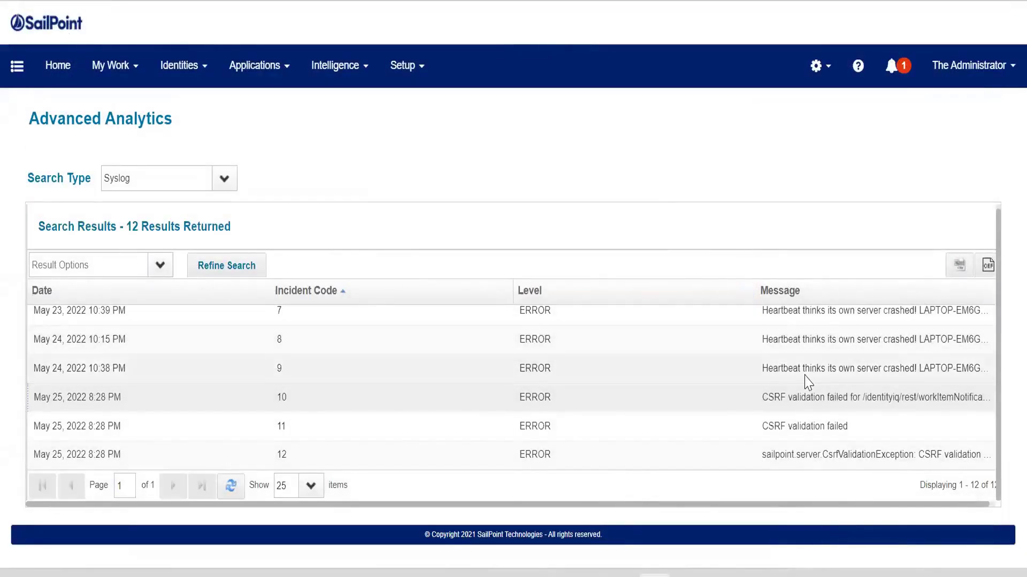
{"action": "scroll", "coordinate": [807, 380], "scroll_direction": "up", "scroll_amount": 3}
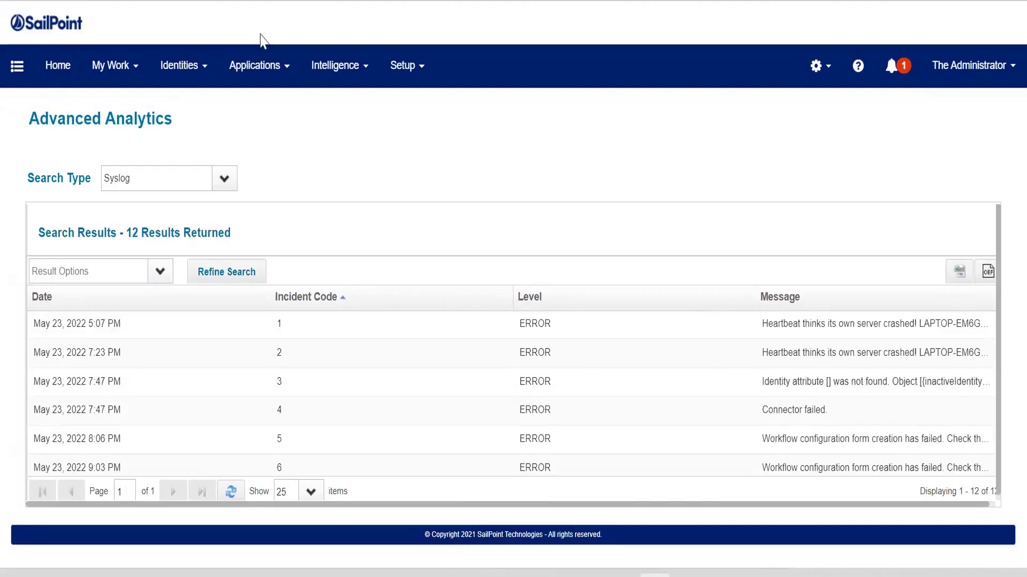
{"action": "left_click", "coordinate": [259, 76]}
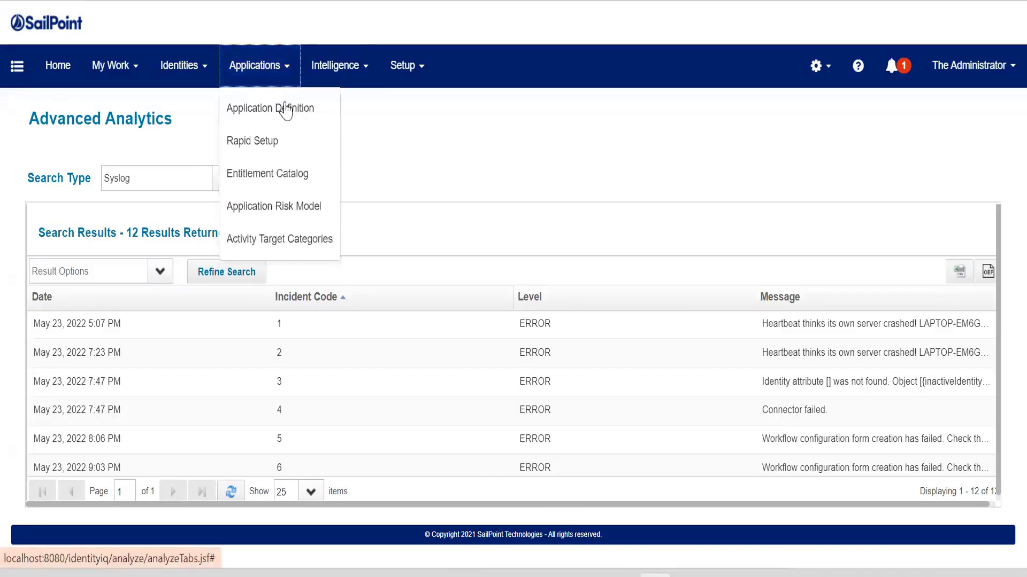
{"action": "left_click", "coordinate": [409, 127]}
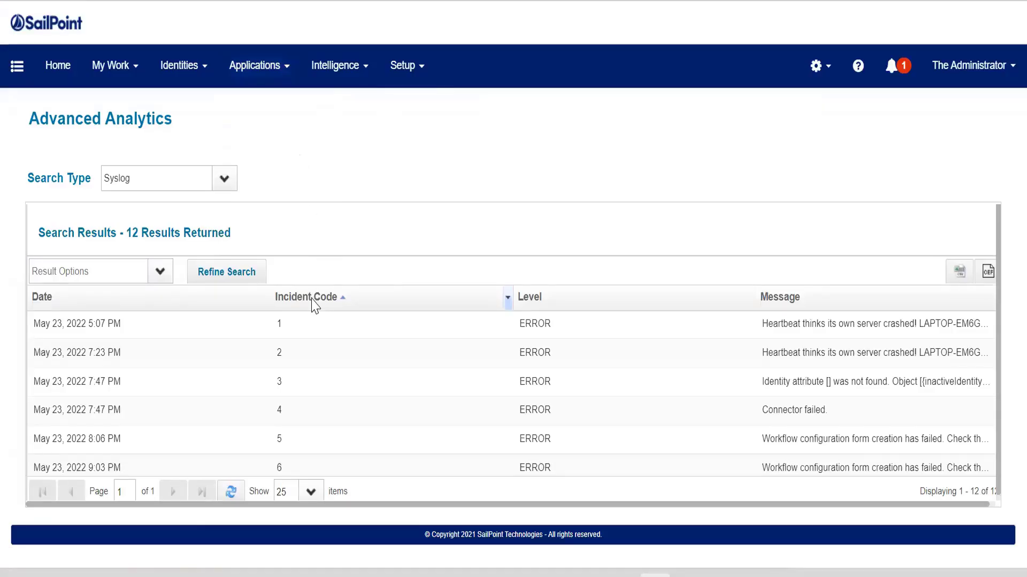
- Open the Tasks page from the Setup menu
{"action": "left_click", "coordinate": [424, 78]}
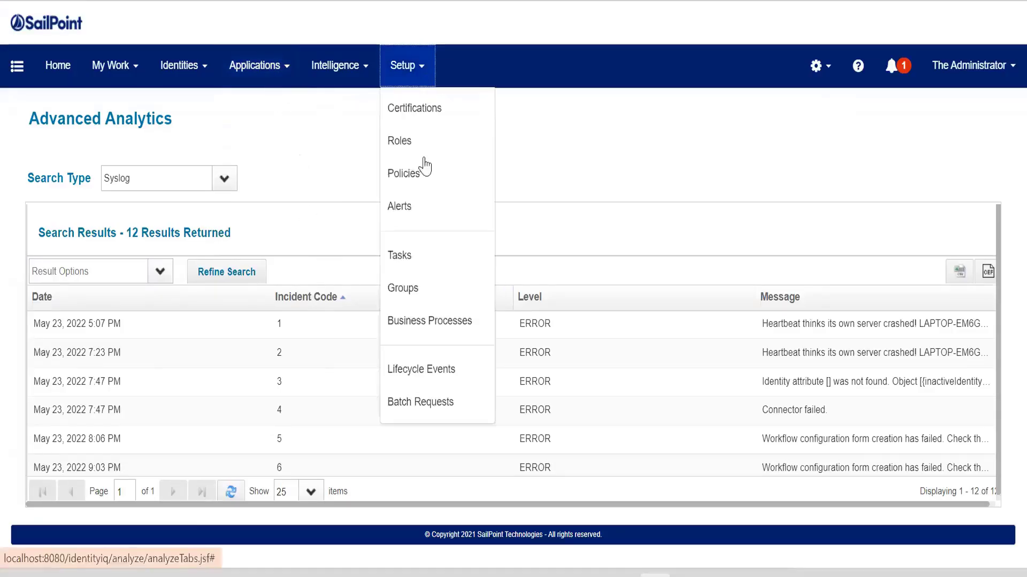
{"action": "left_click", "coordinate": [416, 277]}
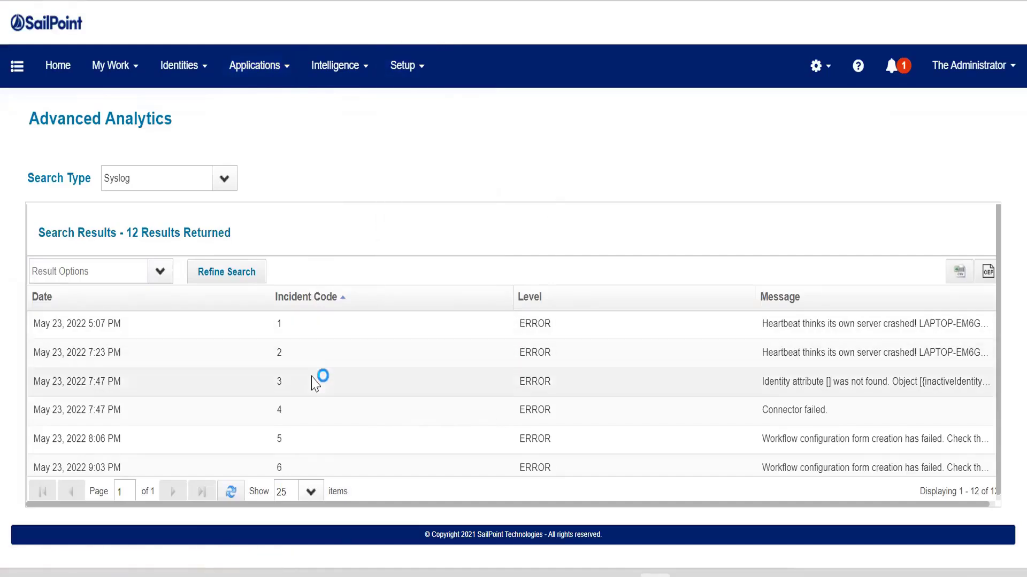
{"action": "scroll", "coordinate": [322, 420], "scroll_direction": "down", "scroll_amount": 1}
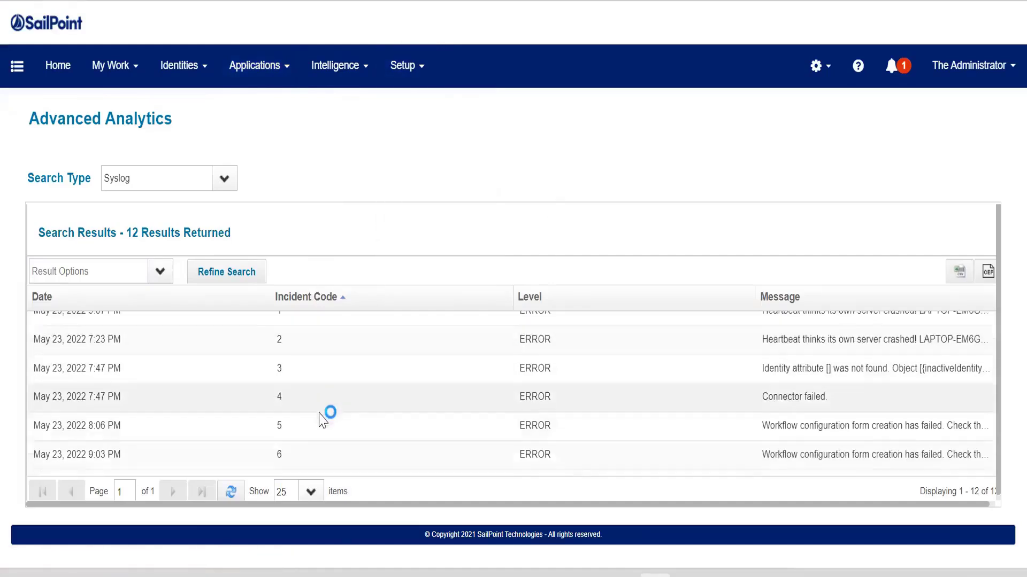
{"action": "scroll", "coordinate": [322, 420], "scroll_direction": "down", "scroll_amount": 3}
{"action": "scroll", "coordinate": [321, 408], "scroll_direction": "down", "scroll_amount": 1}
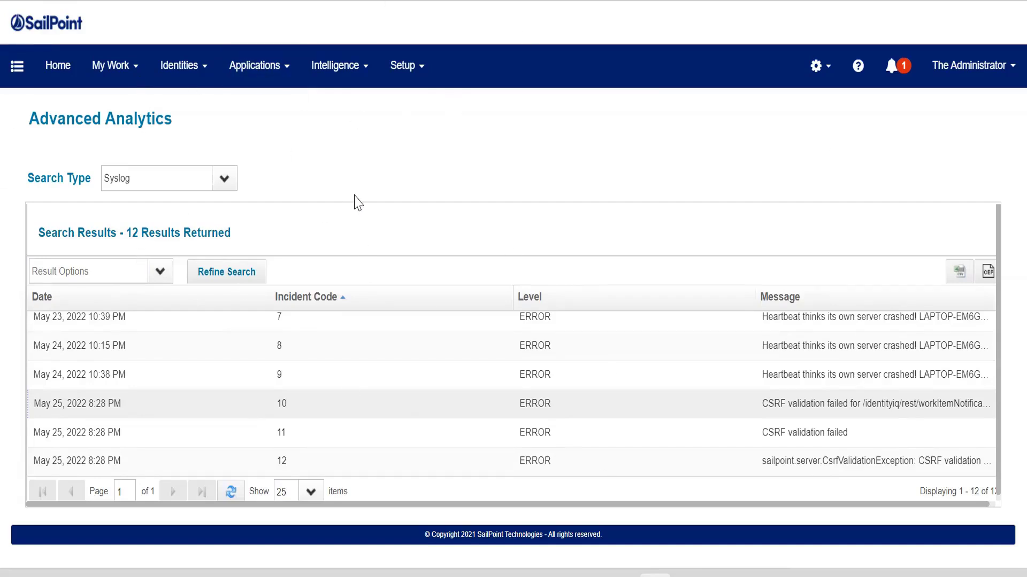
{"action": "left_click", "coordinate": [218, 182]}
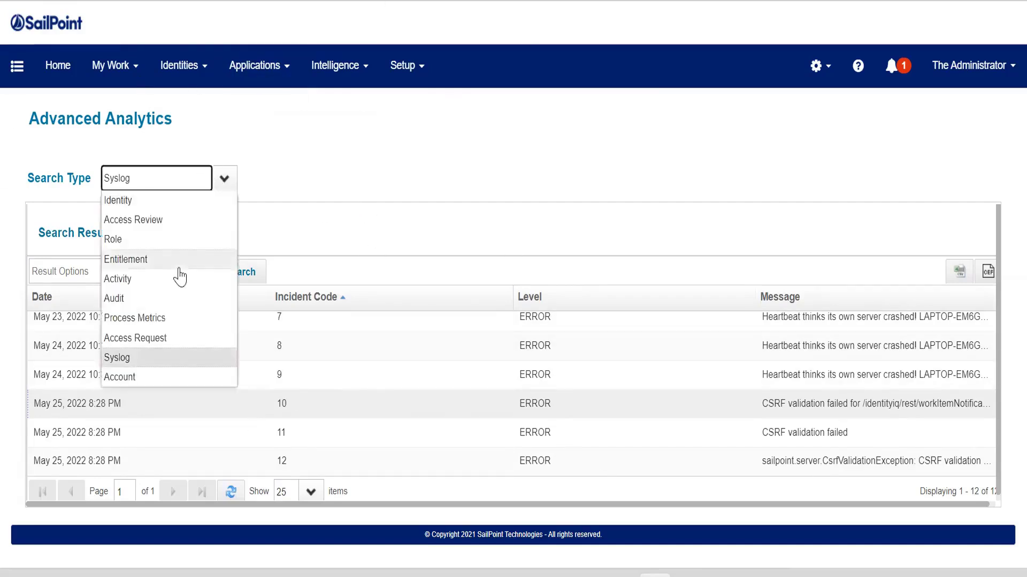
{"action": "left_click", "coordinate": [119, 357]}
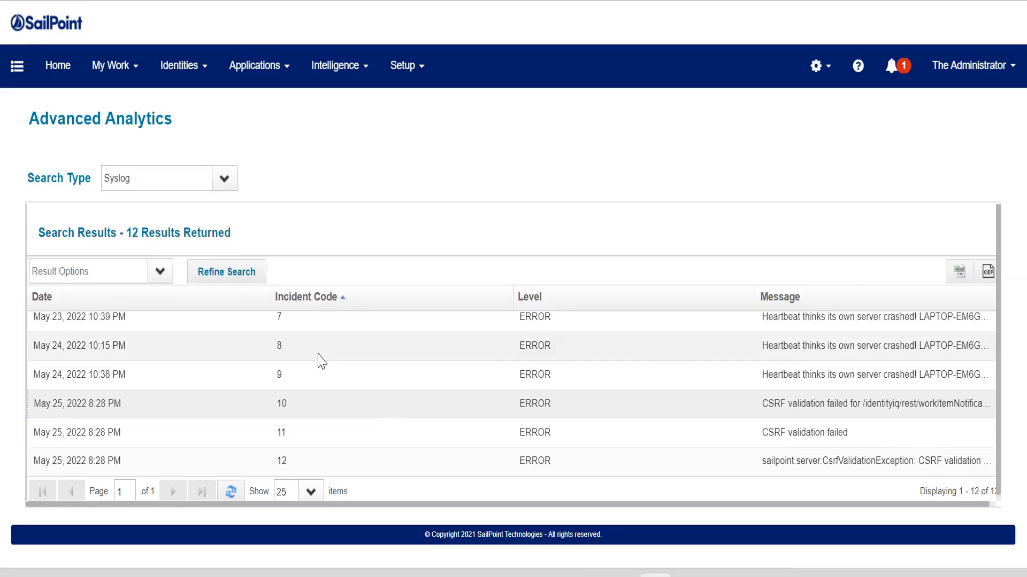
{"action": "left_click", "coordinate": [401, 252]}
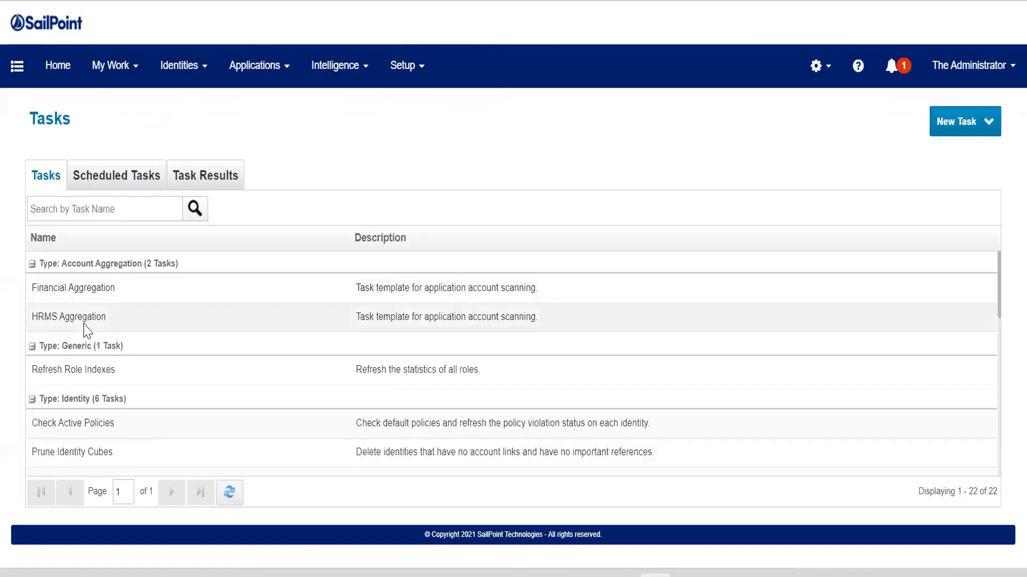
- Open the Refresh Identity Cube task and review its standard properties and refresh options
{"action": "scroll", "coordinate": [85, 330], "scroll_direction": "down", "scroll_amount": 2}
{"action": "scroll", "coordinate": [81, 357], "scroll_direction": "down", "scroll_amount": 2}
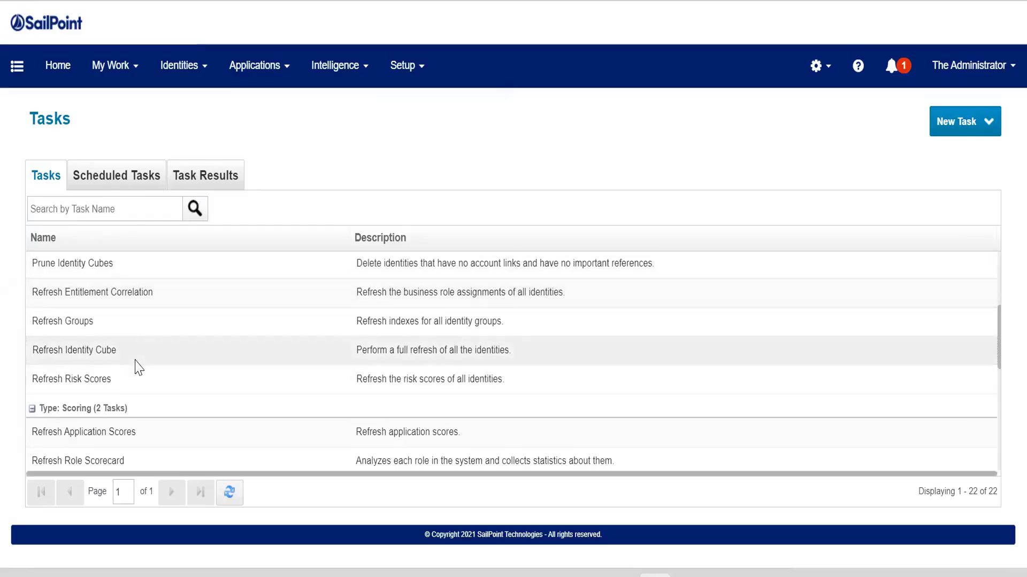
{"action": "left_click", "coordinate": [303, 345]}
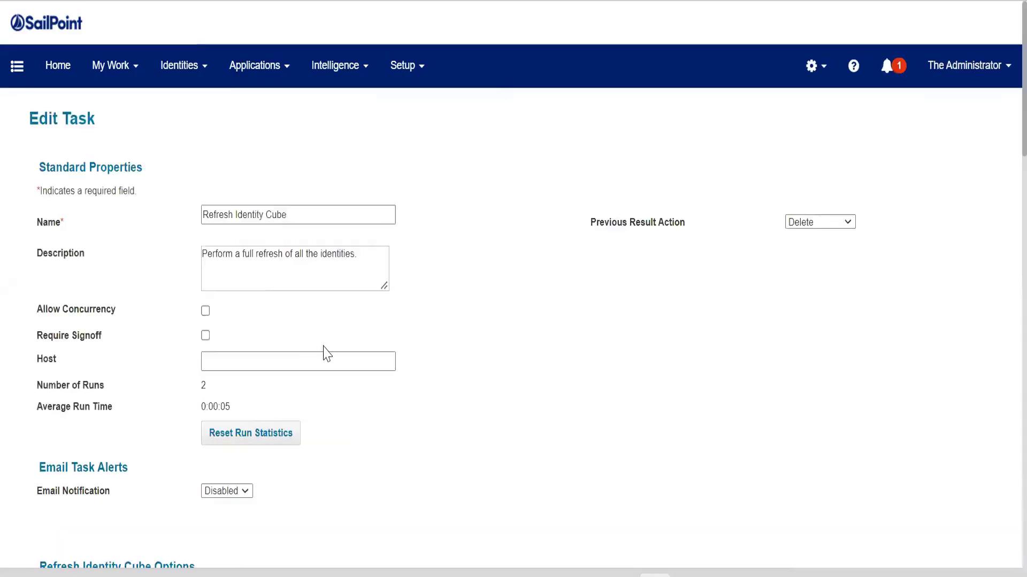
{"action": "scroll", "coordinate": [326, 353], "scroll_direction": "down", "scroll_amount": 13}
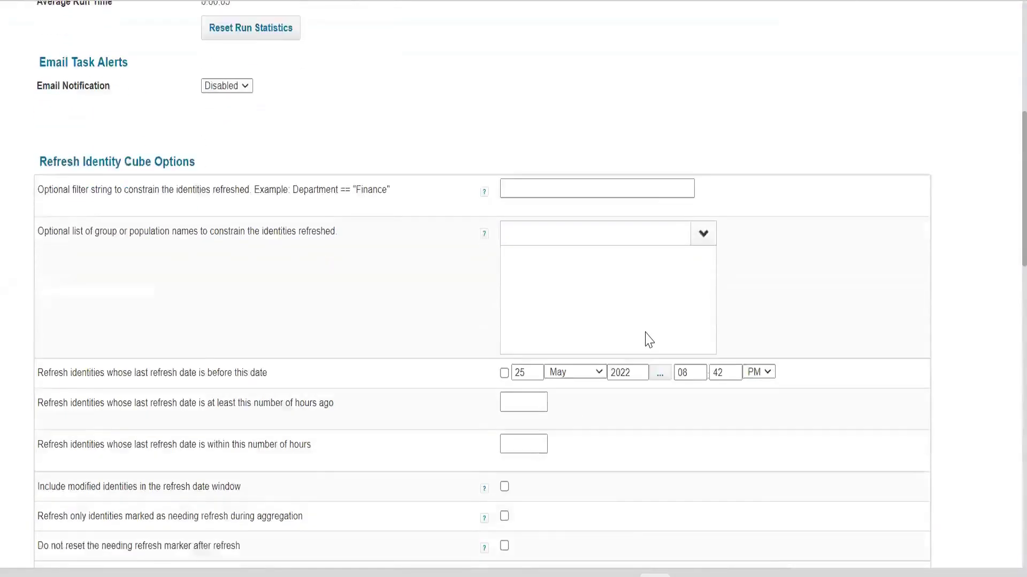
{"action": "scroll", "coordinate": [463, 344], "scroll_direction": "up", "scroll_amount": 3}
{"action": "scroll", "coordinate": [149, 470], "scroll_direction": "down", "scroll_amount": 18}
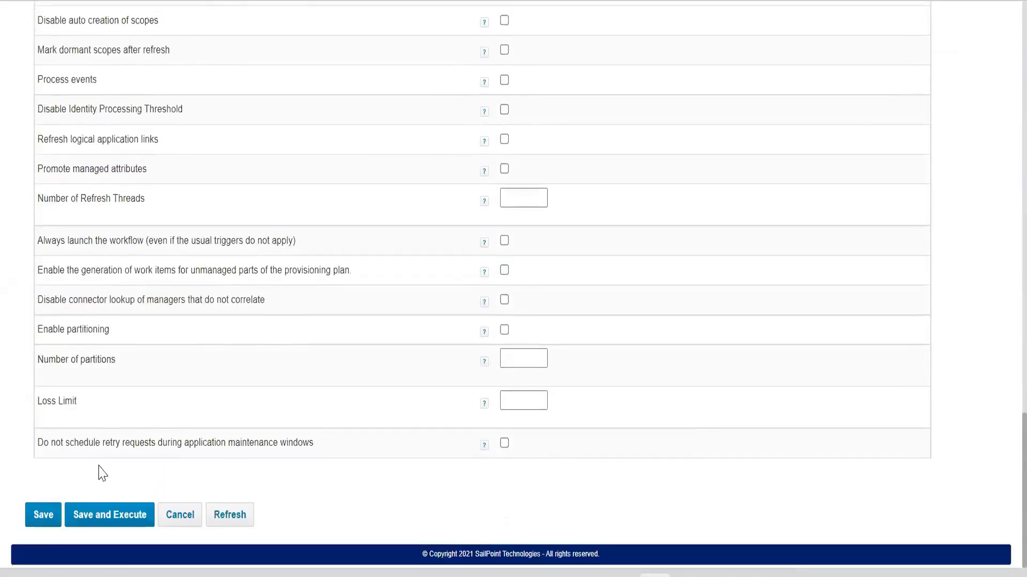
{"action": "scroll", "coordinate": [102, 470], "scroll_direction": "up", "scroll_amount": 20}
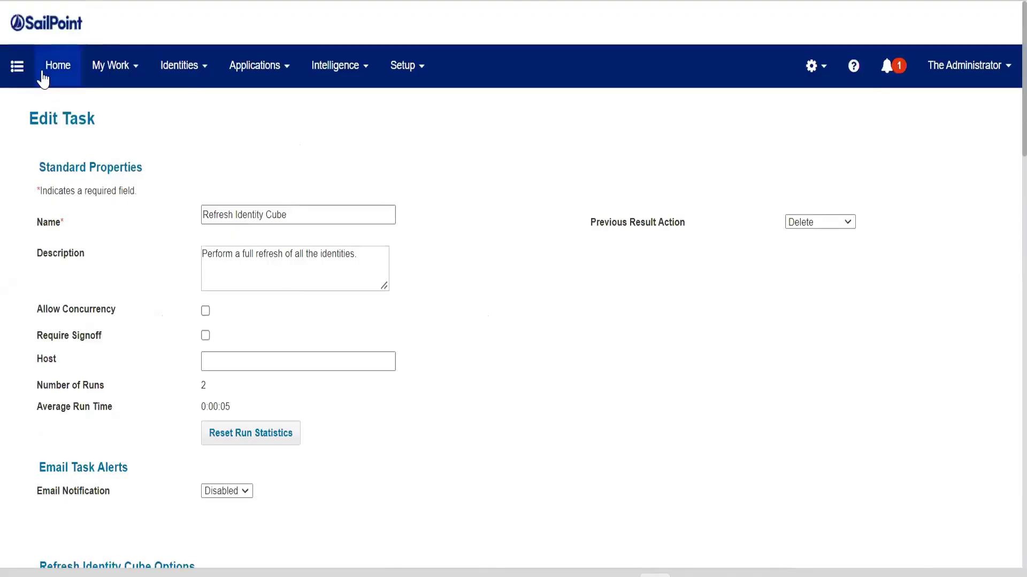
- Return to the Tasks list, browse the identity and scoring tasks, and check the topic list in the notes file
{"action": "left_click", "coordinate": [43, 75]}
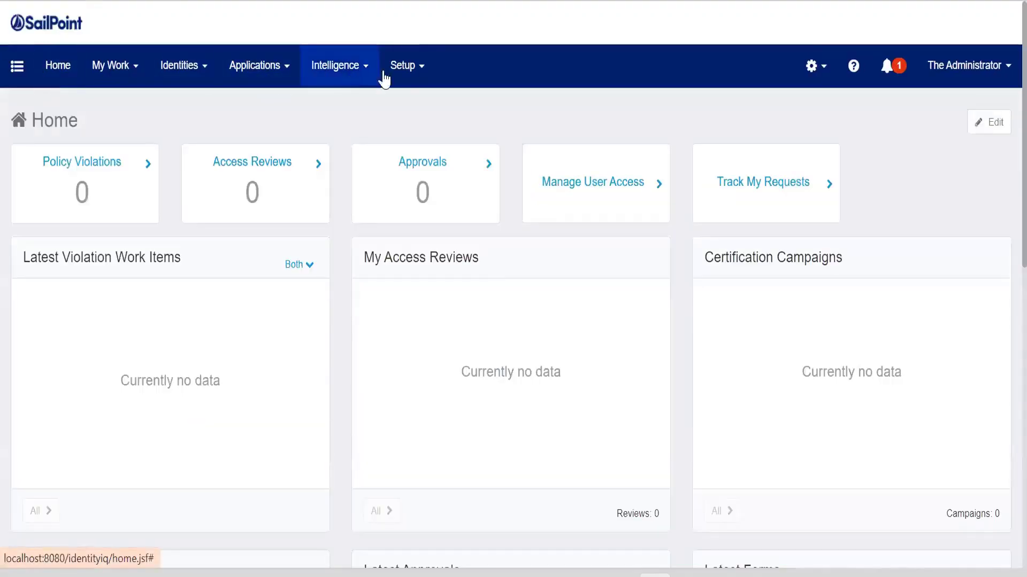
{"action": "left_click", "coordinate": [402, 66]}
{"action": "left_click", "coordinate": [401, 254]}
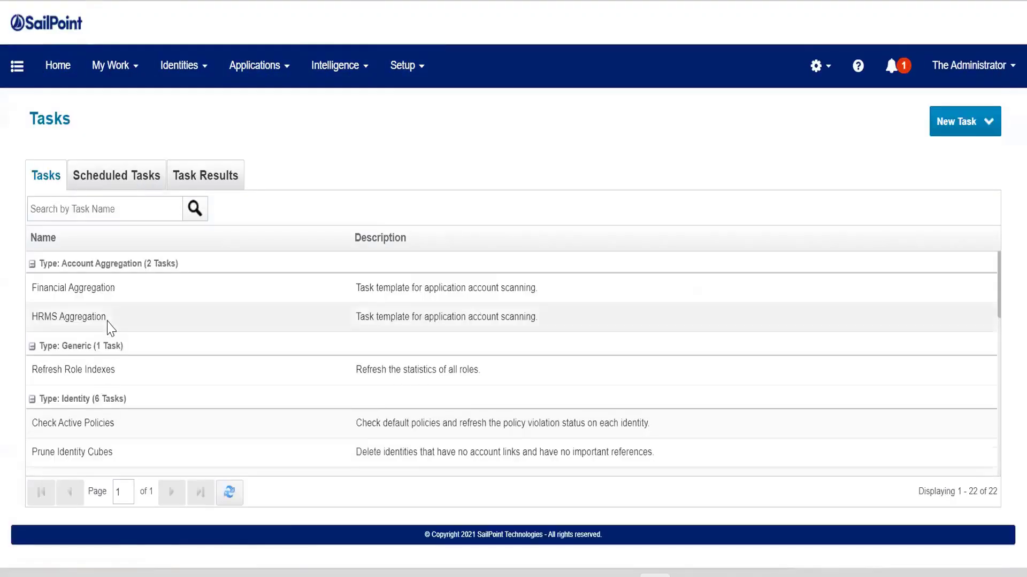
{"action": "scroll", "coordinate": [110, 321], "scroll_direction": "down", "scroll_amount": 3}
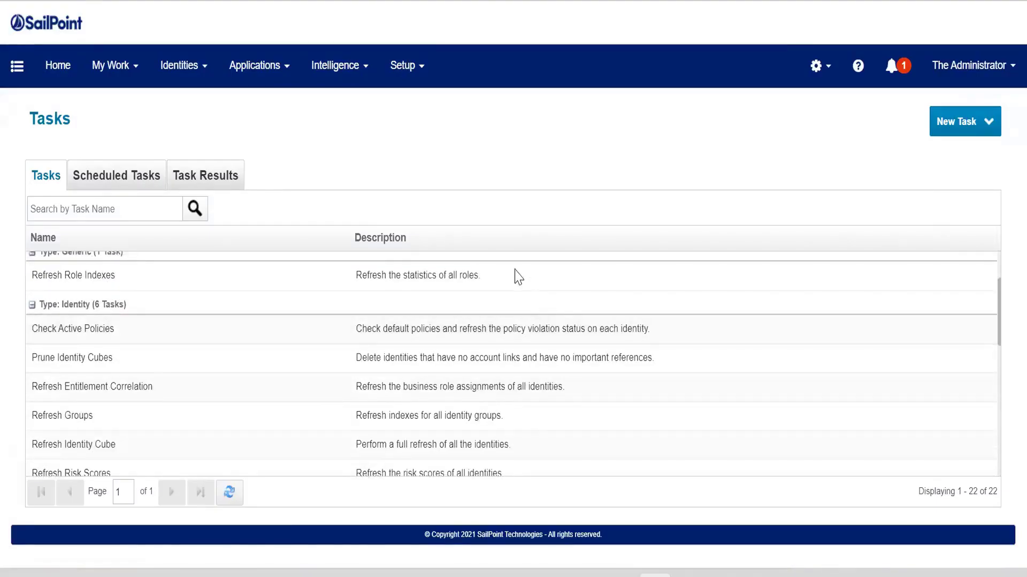
{"action": "left_click", "coordinate": [426, 77]}
{"action": "left_click", "coordinate": [565, 202]}
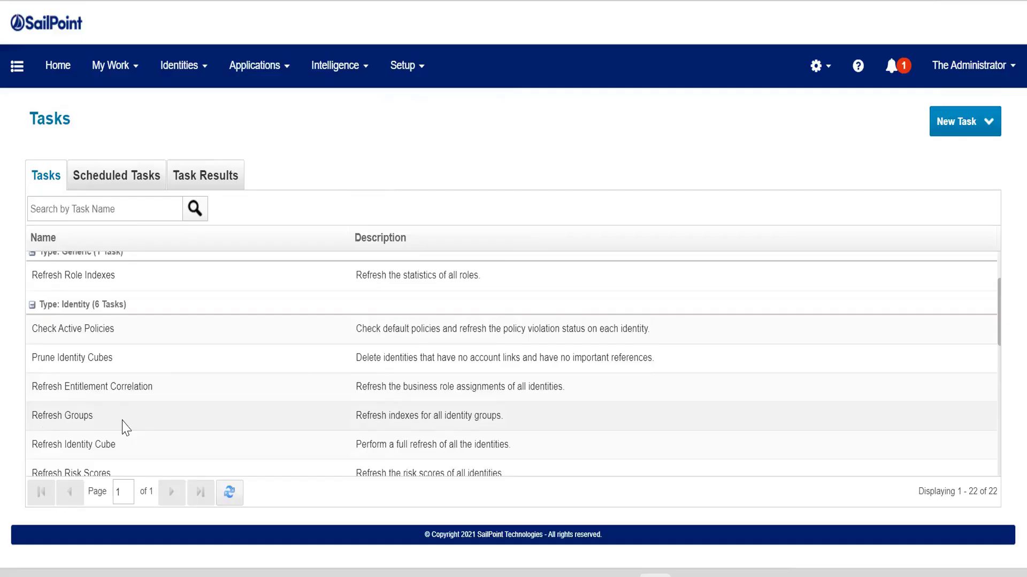
{"action": "scroll", "coordinate": [124, 428], "scroll_direction": "up", "scroll_amount": 3}
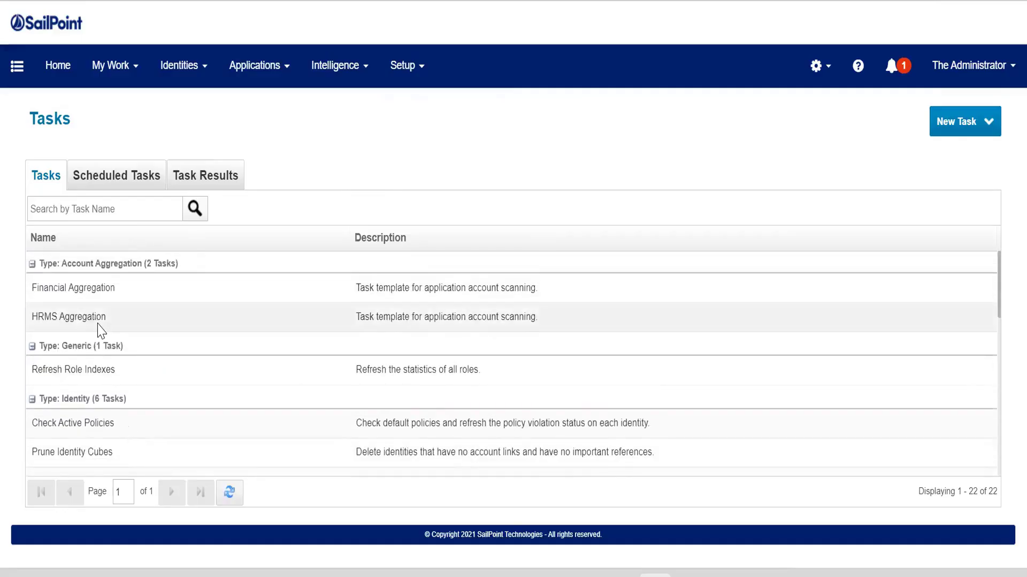
{"action": "scroll", "coordinate": [82, 458], "scroll_direction": "down", "scroll_amount": 3}
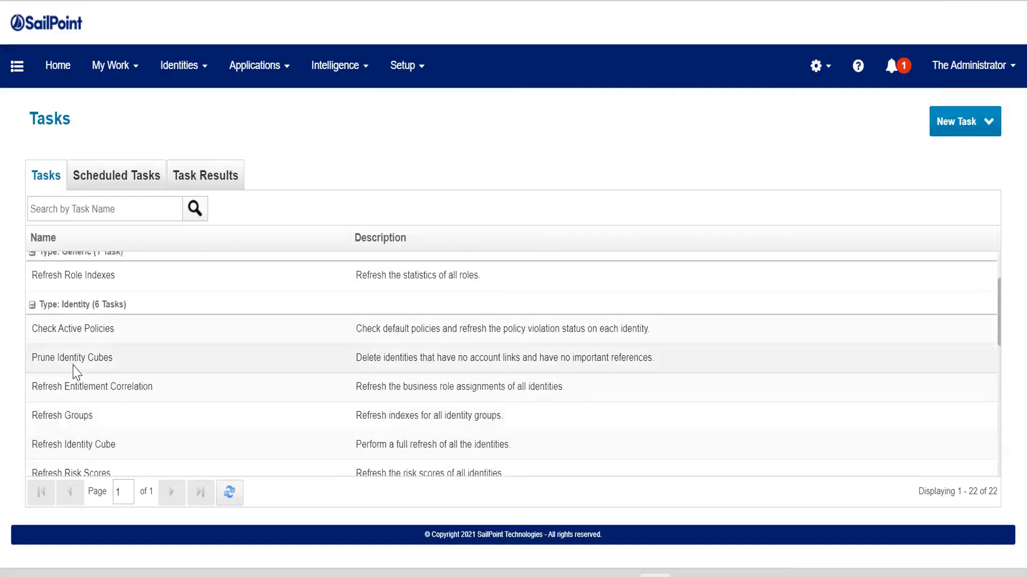
{"action": "scroll", "coordinate": [166, 374], "scroll_direction": "down", "scroll_amount": 3}
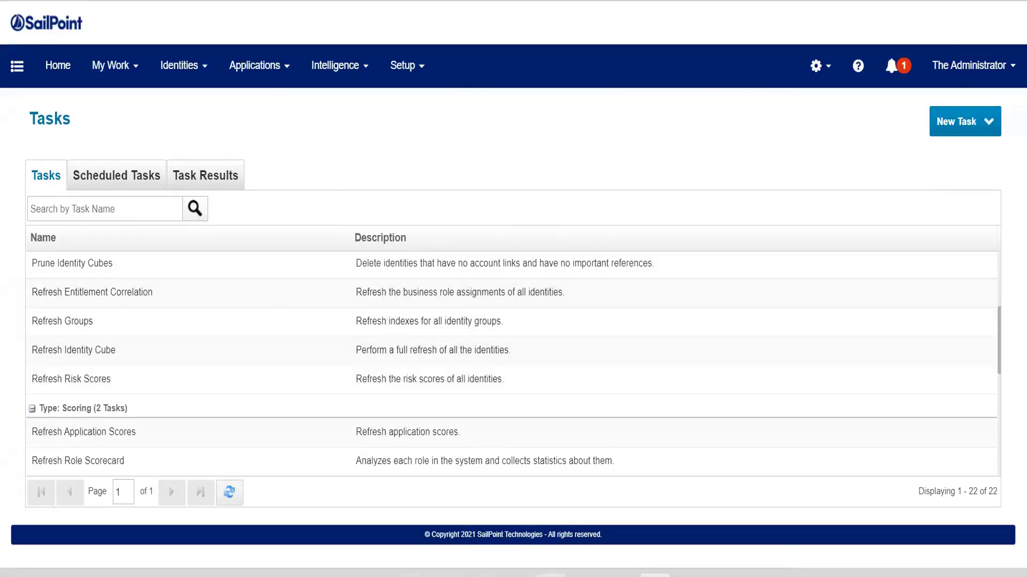
{"action": "key", "text": "alt+Tab"}
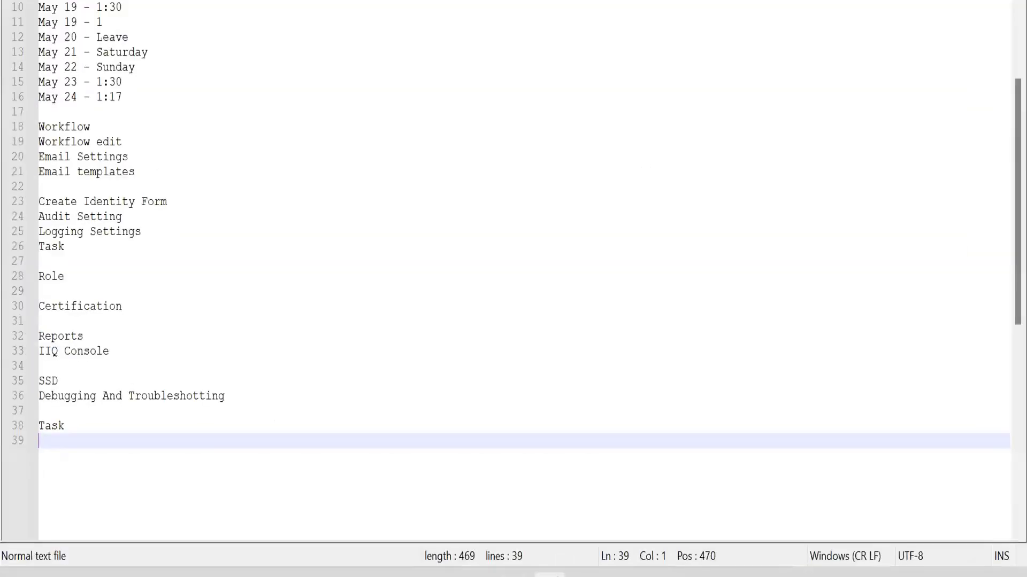
{"action": "key", "text": "alt+Tab"}
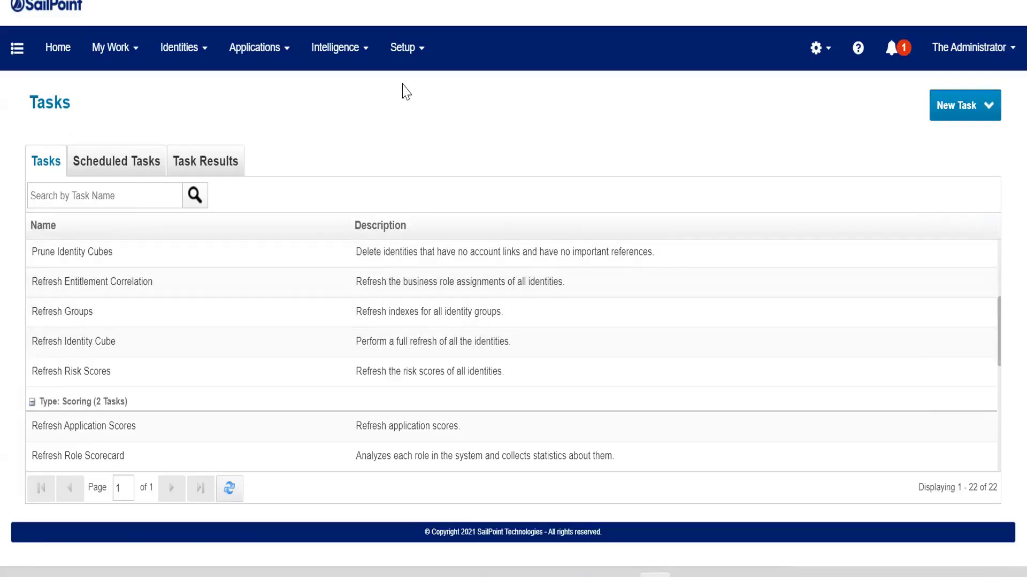
- Open the Roles page from the Setup menu in a new browser tab, then return to the Tasks tab
{"action": "left_click", "coordinate": [403, 47]}
{"action": "right_click", "coordinate": [429, 143]}
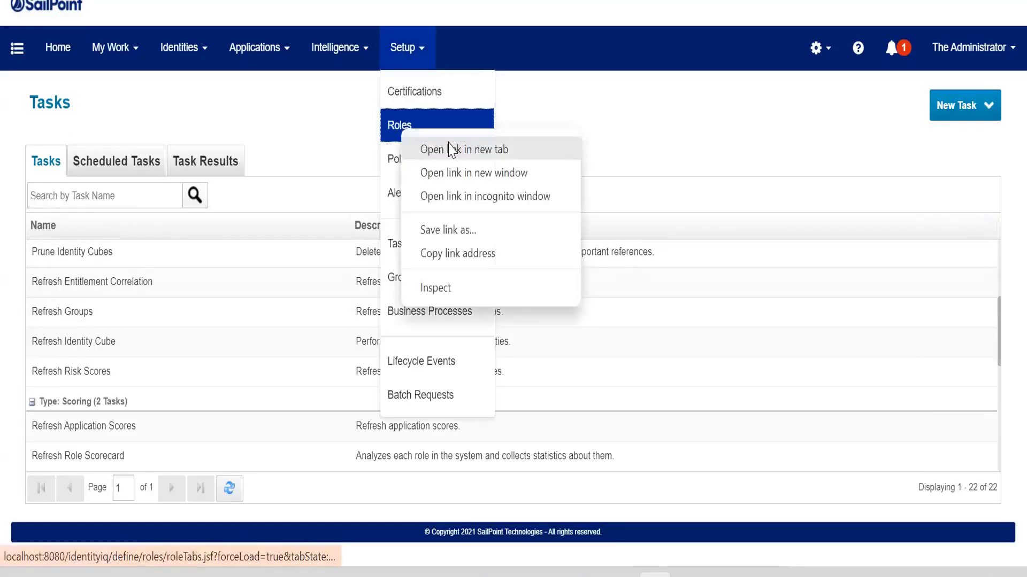
{"action": "left_click", "coordinate": [451, 151]}
{"action": "left_click", "coordinate": [671, 1]}
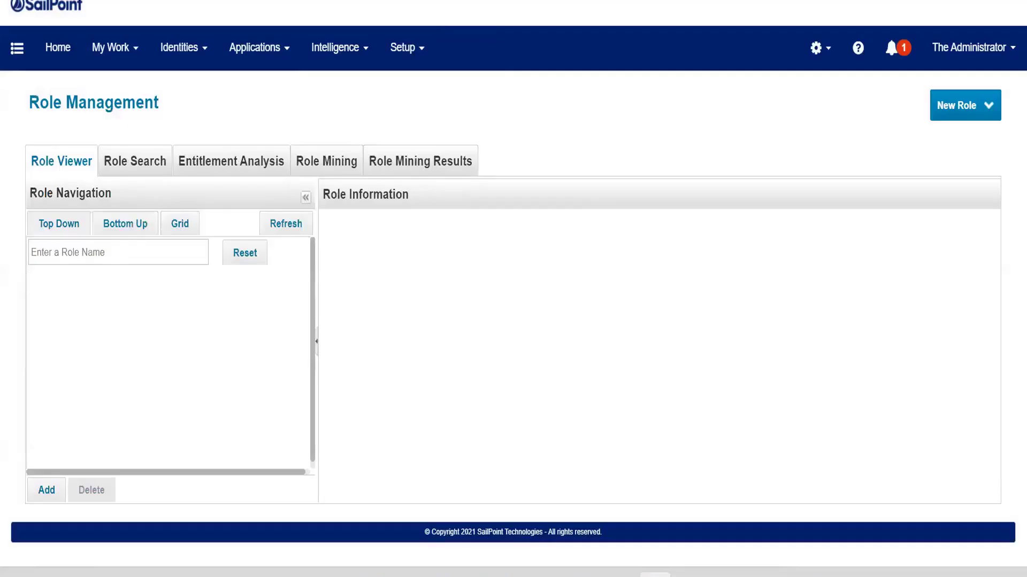
{"action": "left_click", "coordinate": [161, 1]}
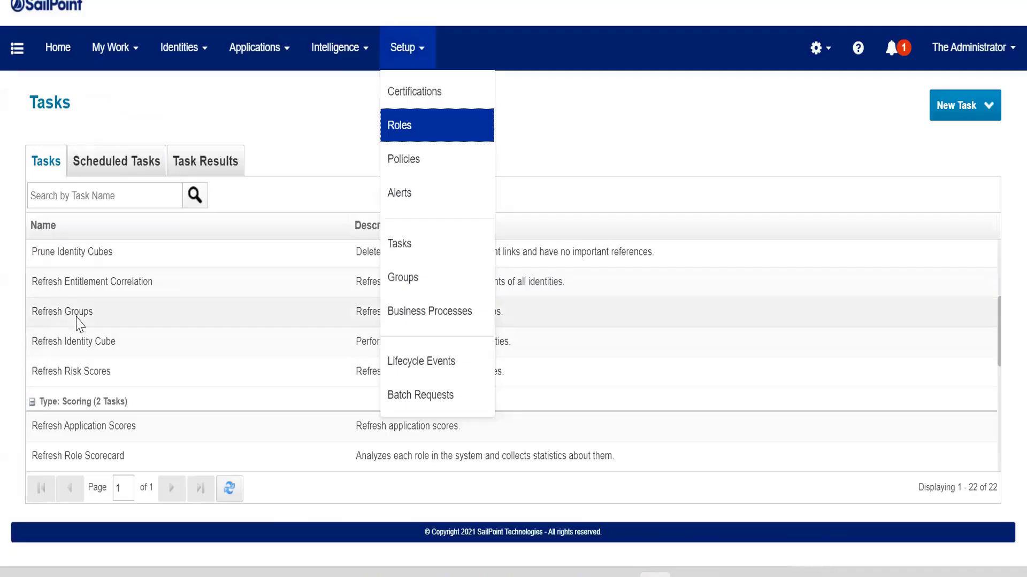
{"action": "left_click", "coordinate": [7, 295]}
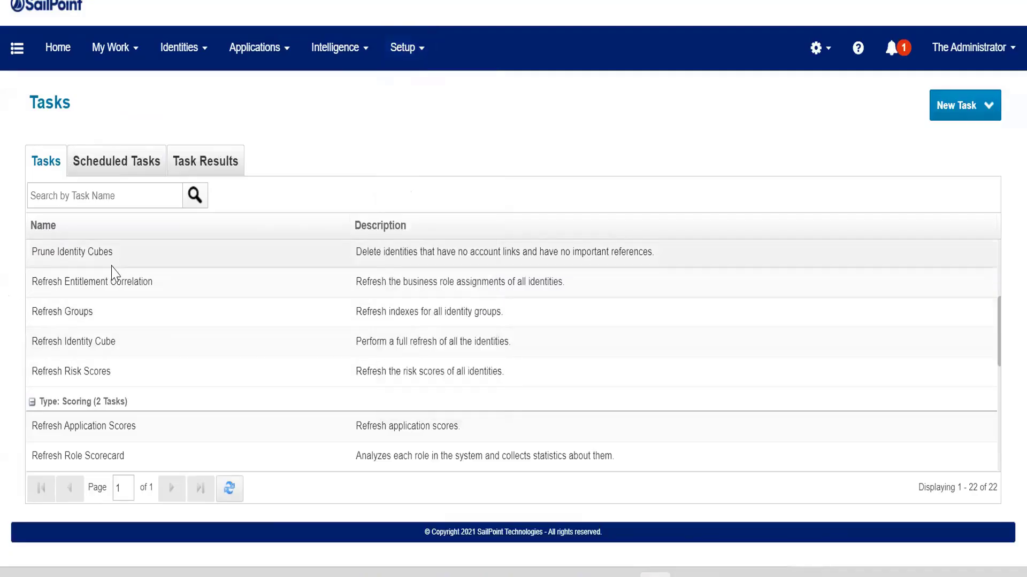